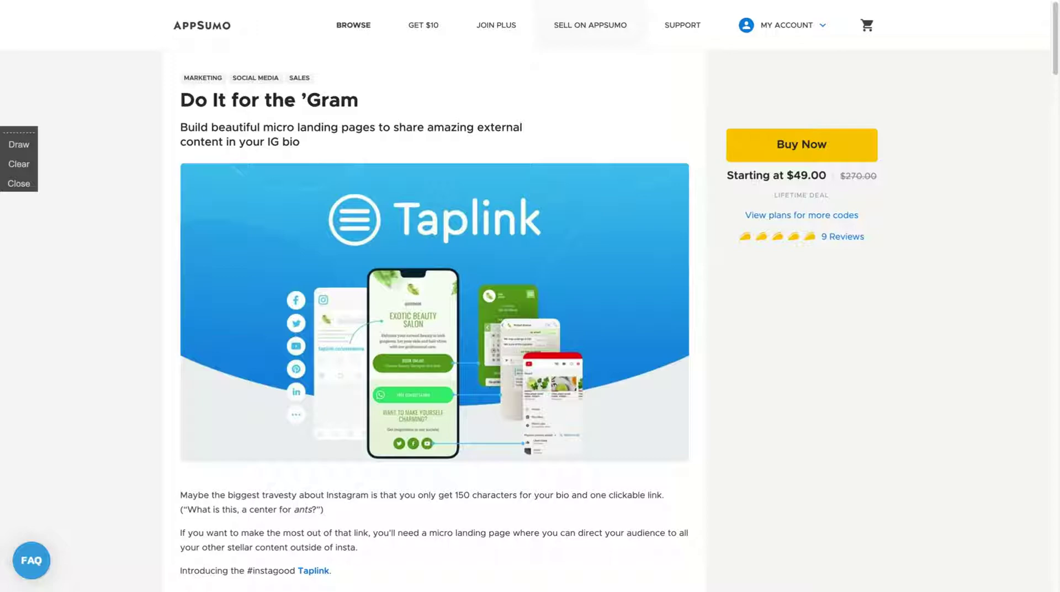
Scroll the Taplink deal page to the Single $49, Team $98 and Agency $147 plans.
{"action": "scroll", "coordinate": [311, 311], "scroll_direction": "down", "scroll_amount": 6}
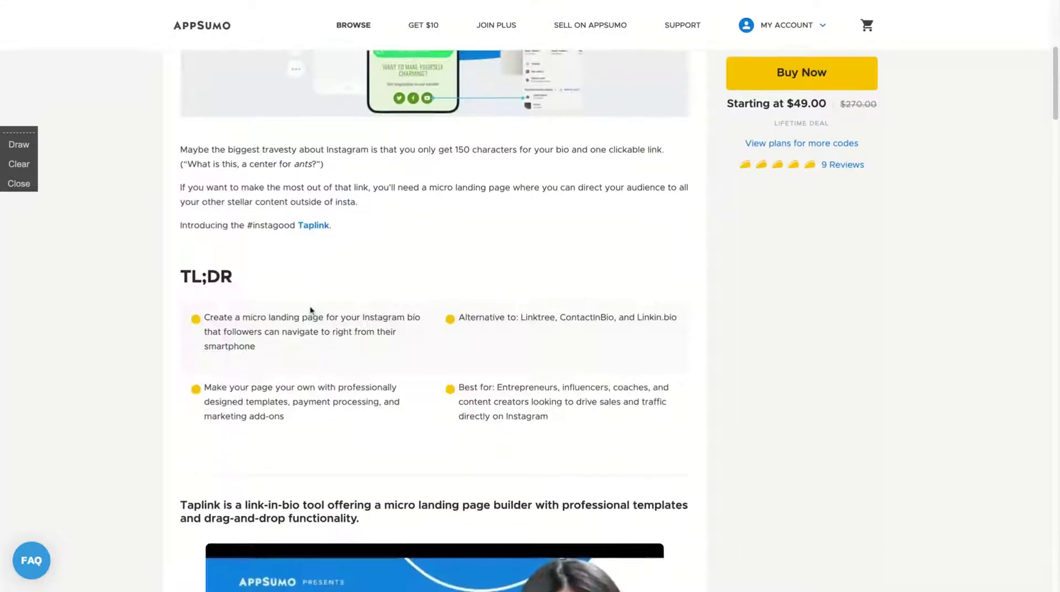
{"action": "scroll", "coordinate": [311, 311], "scroll_direction": "down", "scroll_amount": 15}
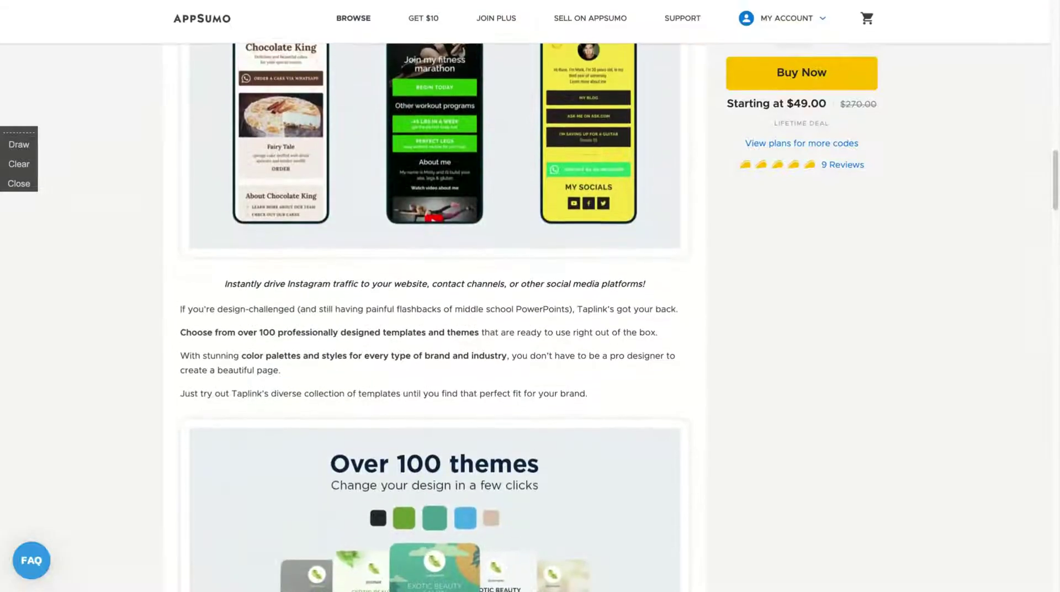
{"action": "scroll", "coordinate": [432, 309], "scroll_direction": "down", "scroll_amount": 15}
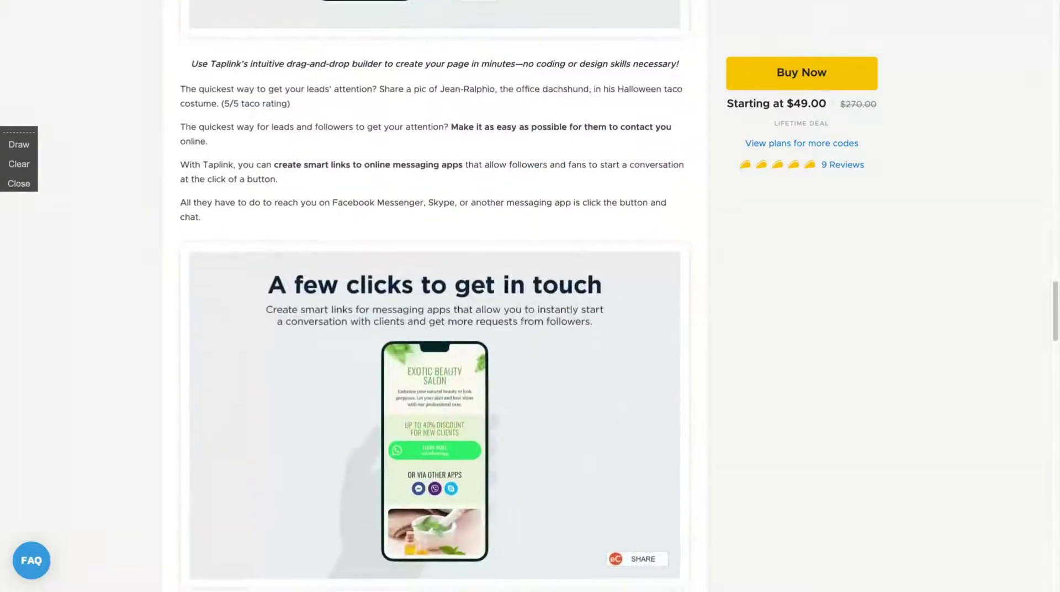
{"action": "scroll", "coordinate": [431, 309], "scroll_direction": "down", "scroll_amount": 14}
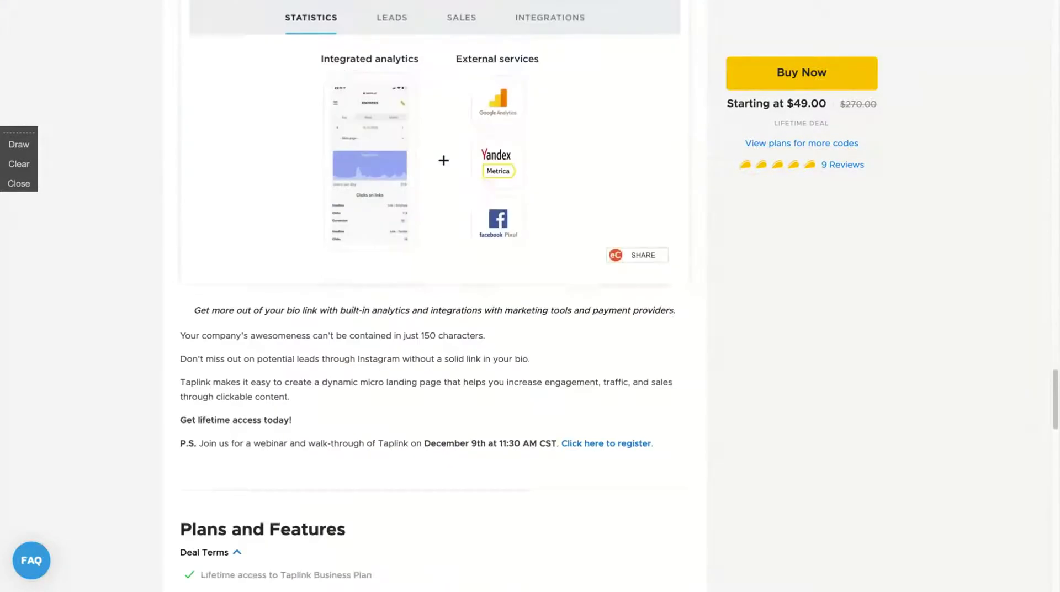
{"action": "scroll", "coordinate": [432, 309], "scroll_direction": "down", "scroll_amount": 15}
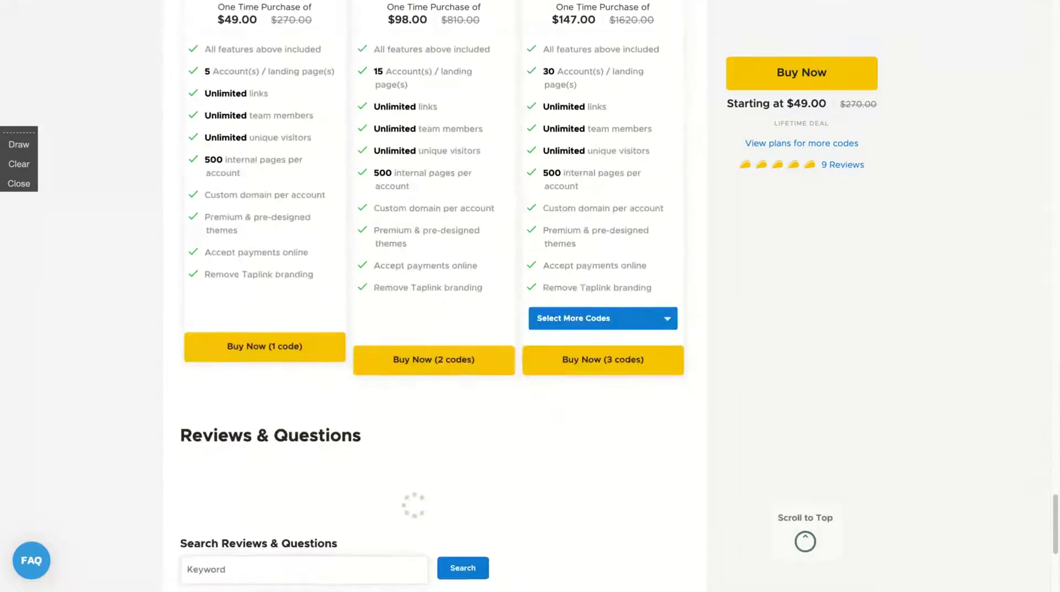
{"action": "scroll", "coordinate": [432, 310], "scroll_direction": "up", "scroll_amount": 2}
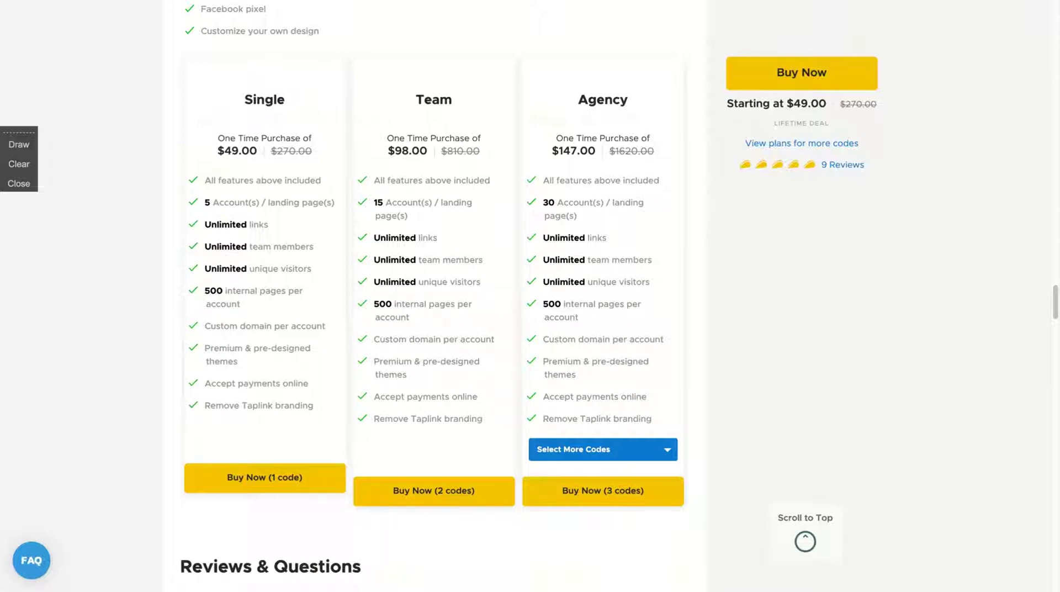
Choose 5 codes on the Agency plan, bringing it to $245.00 for 75 accounts.
{"action": "left_click", "coordinate": [618, 454]}
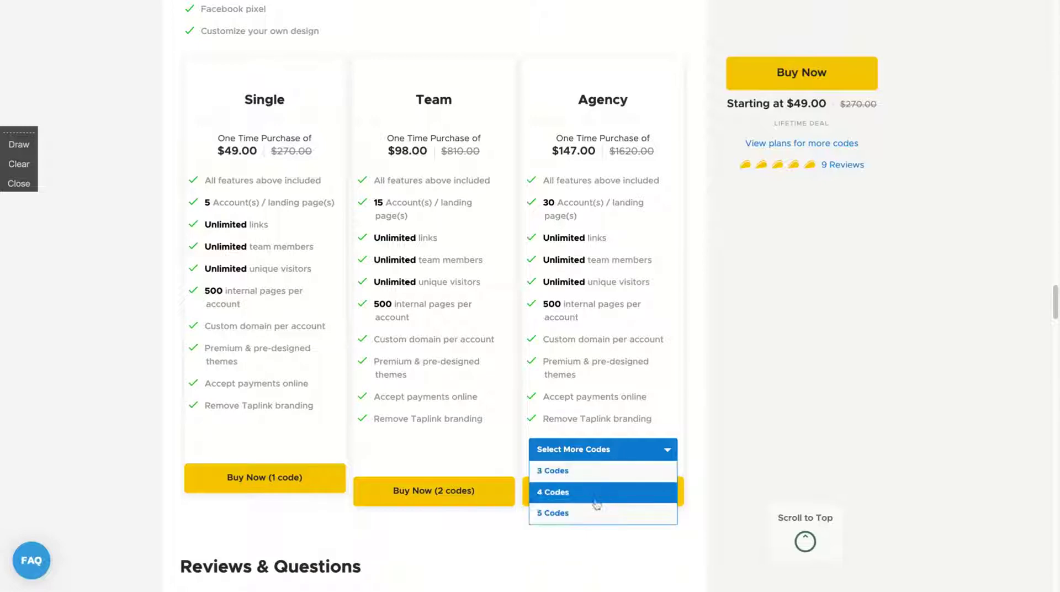
{"action": "left_click", "coordinate": [596, 513]}
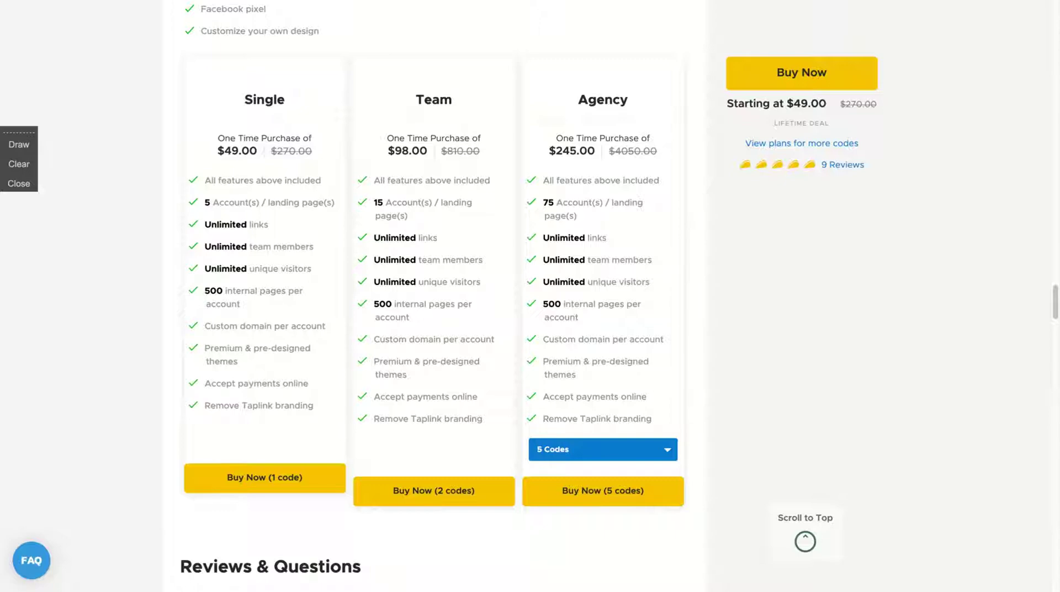
{"action": "scroll", "coordinate": [410, 172], "scroll_direction": "down", "scroll_amount": 3}
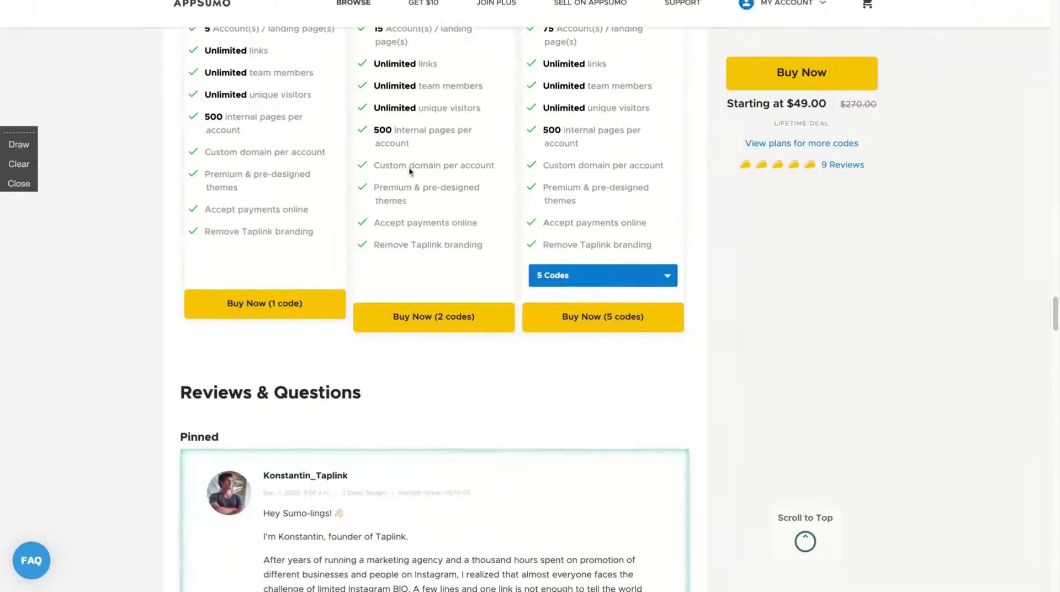
{"action": "scroll", "coordinate": [411, 172], "scroll_direction": "up", "scroll_amount": 4}
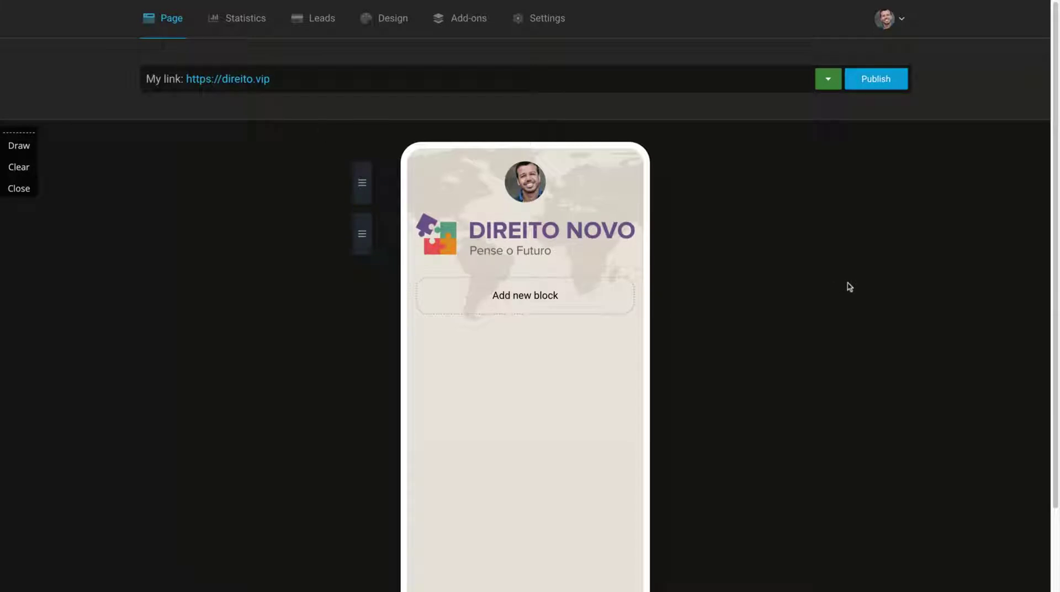
Review the Portuguese (Brazil) language, BRL currency, direito.vip HTTPS domain and SEO title settings.
{"action": "left_click", "coordinate": [558, 36]}
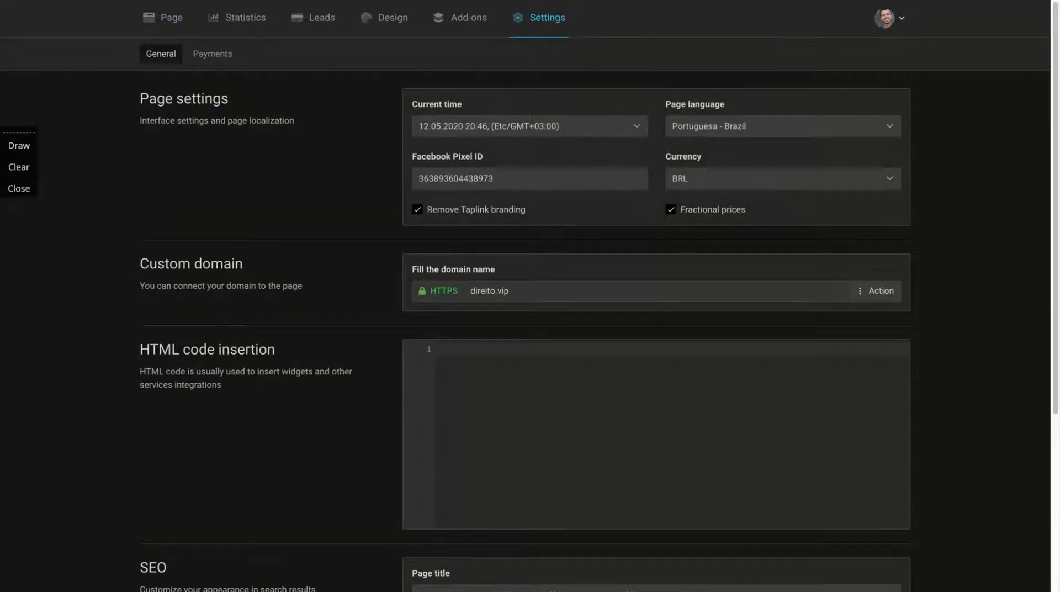
{"action": "scroll", "coordinate": [211, 313], "scroll_direction": "down", "scroll_amount": 1}
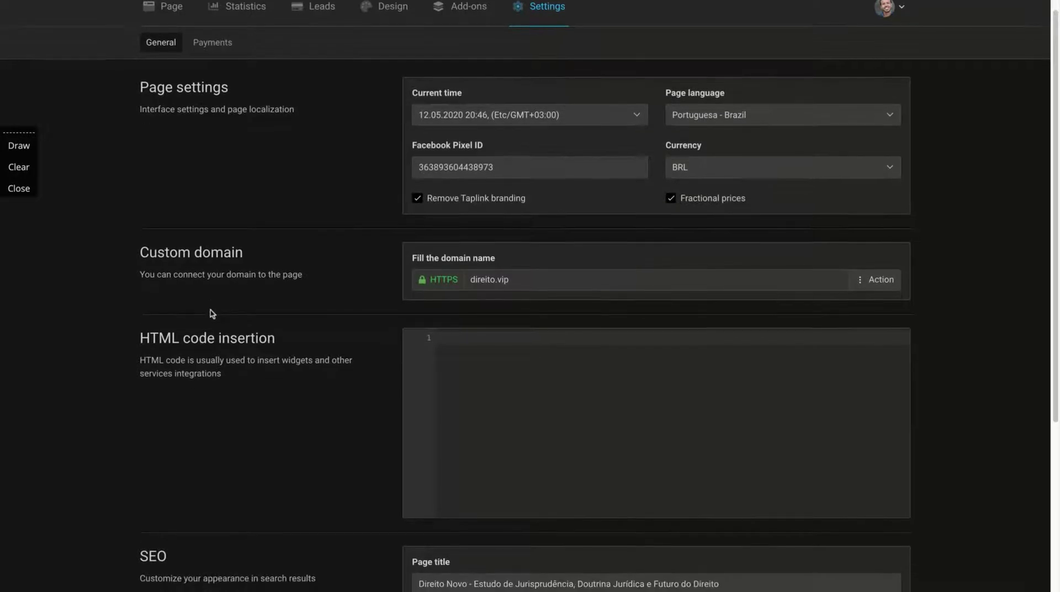
{"action": "scroll", "coordinate": [530, 296], "scroll_direction": "down", "scroll_amount": 1}
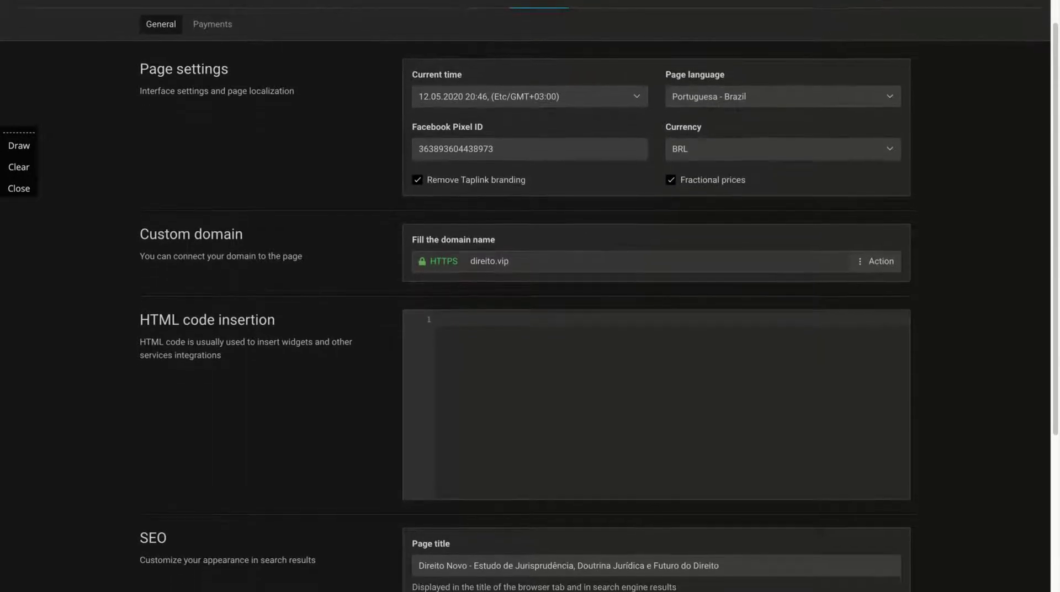
{"action": "scroll", "coordinate": [531, 296], "scroll_direction": "down", "scroll_amount": 1}
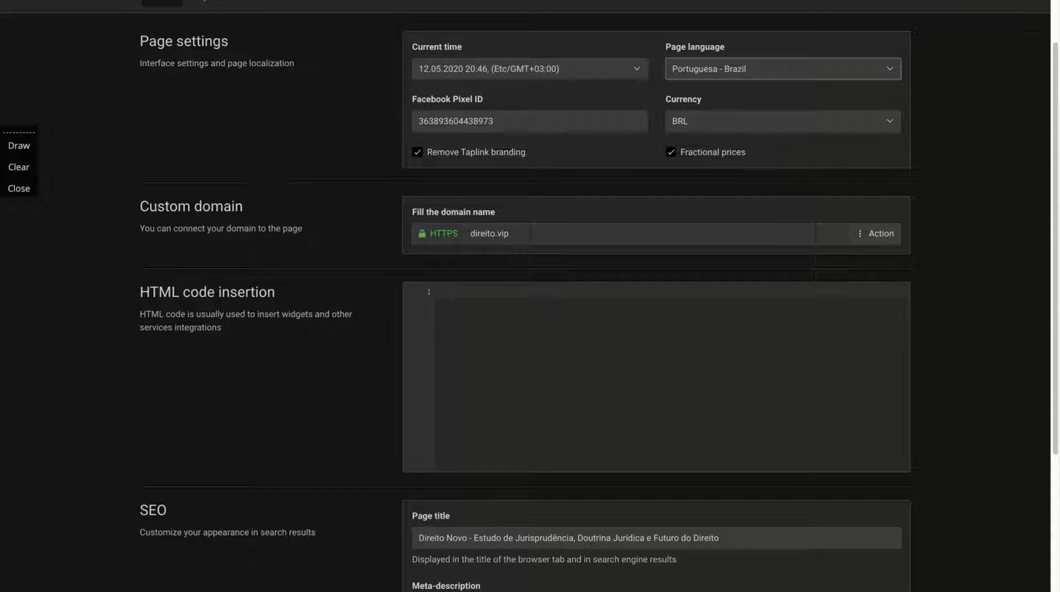
{"action": "scroll", "coordinate": [343, 398], "scroll_direction": "down", "scroll_amount": 3}
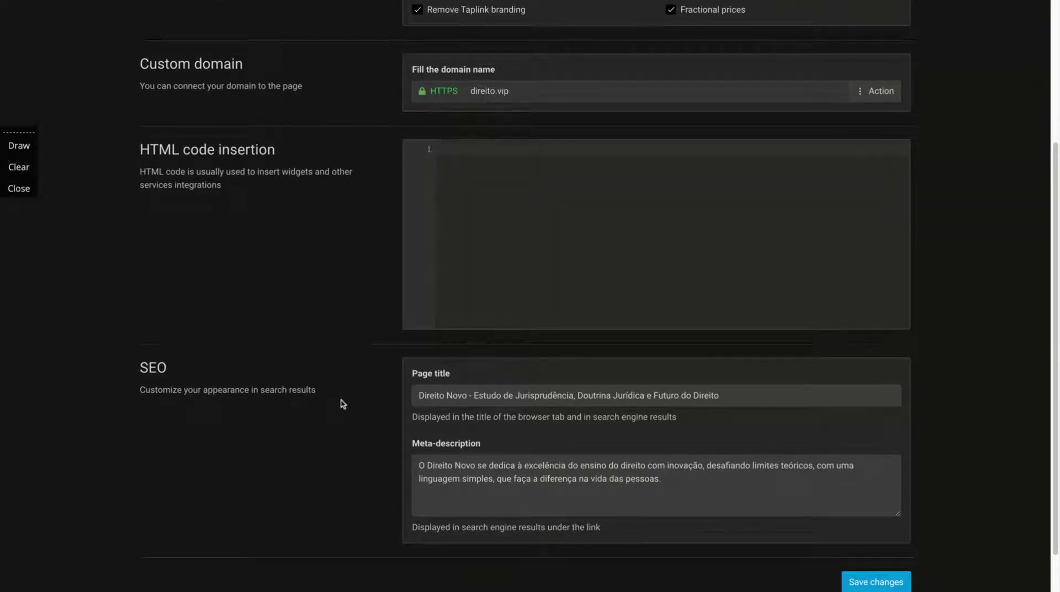
{"action": "scroll", "coordinate": [429, 508], "scroll_direction": "up", "scroll_amount": 3}
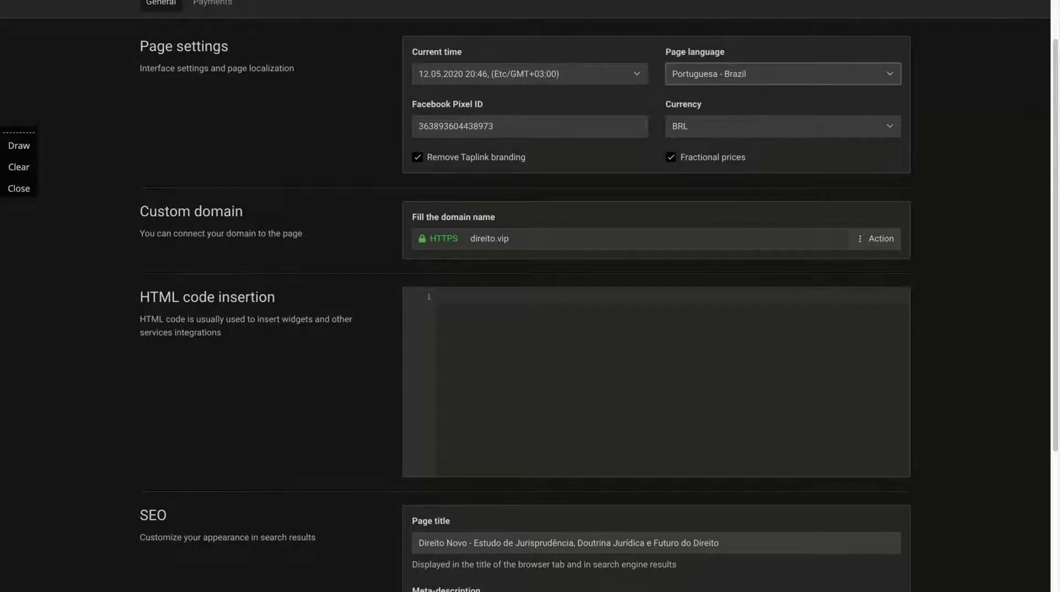
{"action": "scroll", "coordinate": [531, 296], "scroll_direction": "up", "scroll_amount": 1}
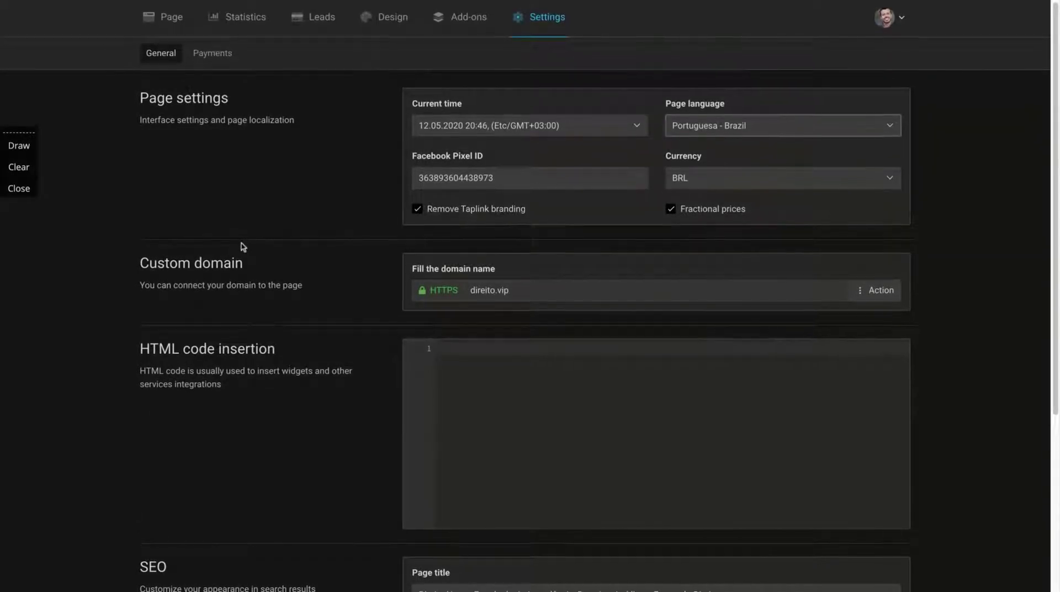
Review the payment providers available to add in Payments, then go to the Add-ons catalogue.
{"action": "left_click", "coordinate": [208, 63]}
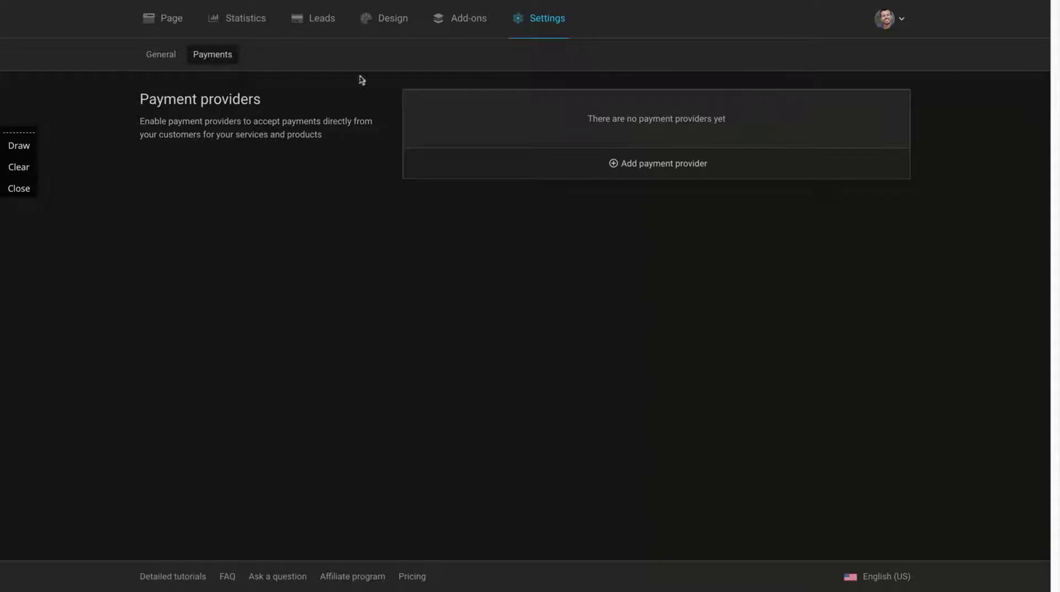
{"action": "left_click", "coordinate": [679, 169]}
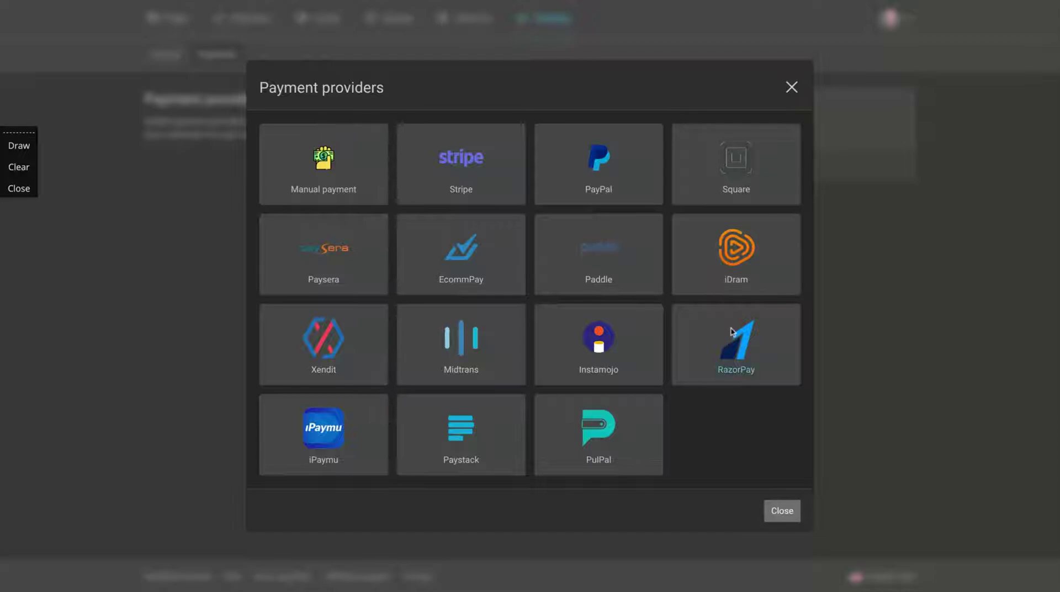
{"action": "left_click", "coordinate": [792, 86]}
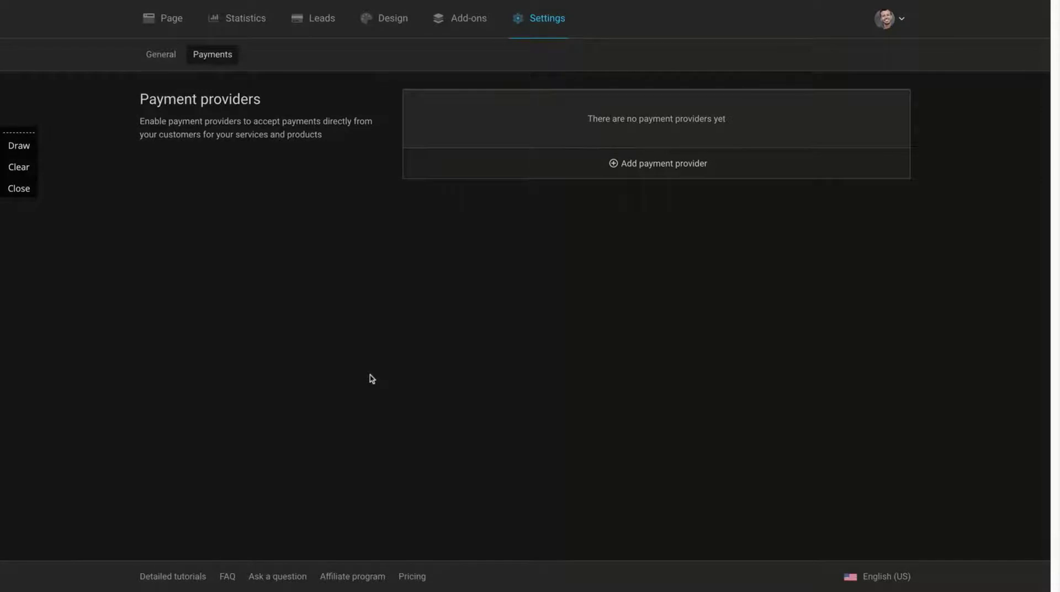
{"action": "left_click", "coordinate": [454, 29]}
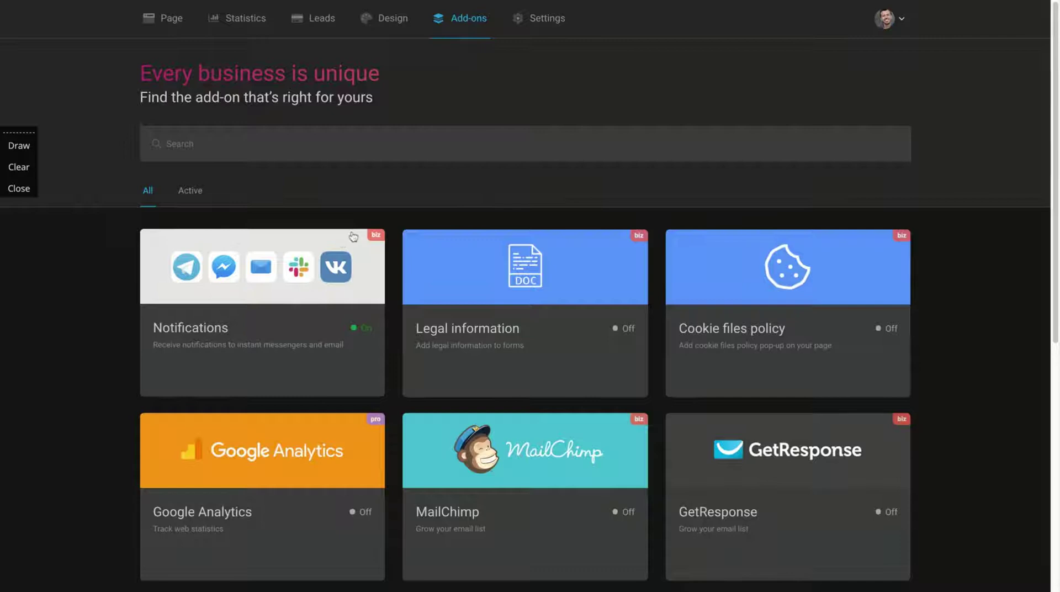
Scroll through the eleven add-on cards, with Notifications and MooSend on, and back to the top.
{"action": "scroll", "coordinate": [354, 239], "scroll_direction": "down", "scroll_amount": 3}
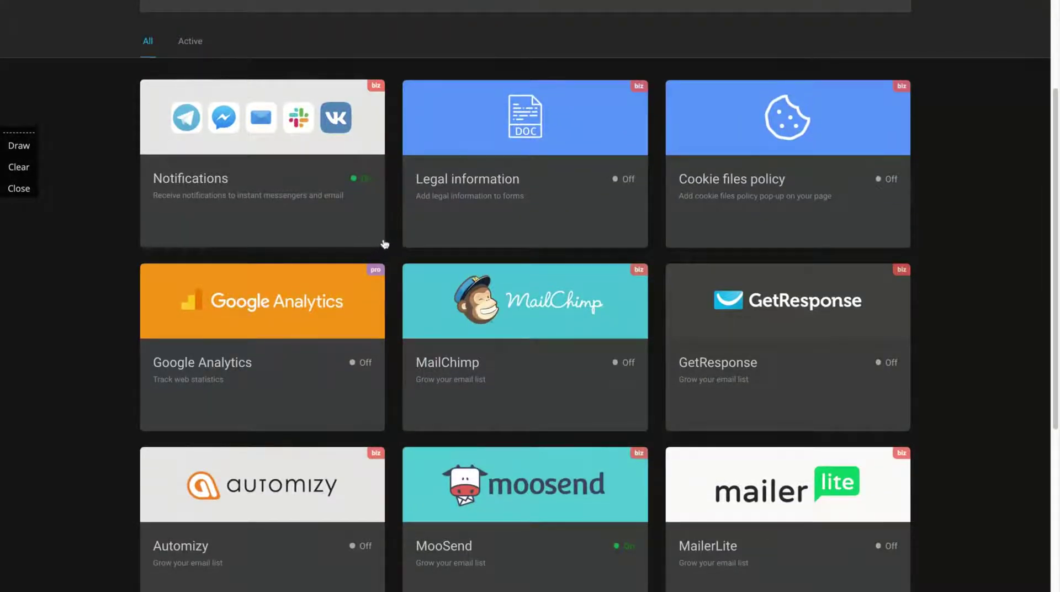
{"action": "scroll", "coordinate": [402, 214], "scroll_direction": "down", "scroll_amount": 1}
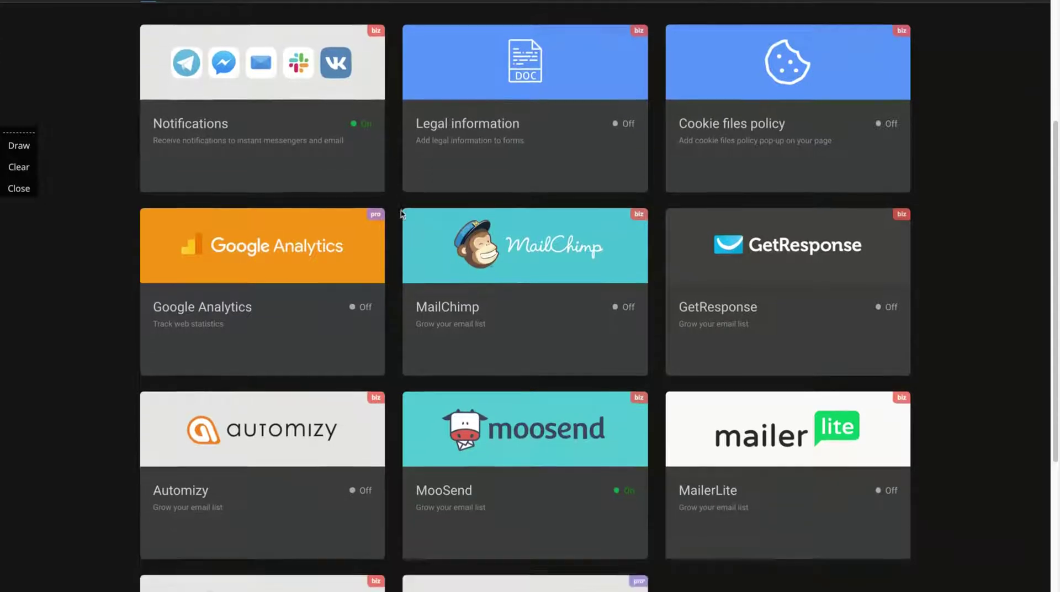
{"action": "scroll", "coordinate": [401, 214], "scroll_direction": "down", "scroll_amount": 1}
{"action": "scroll", "coordinate": [402, 213], "scroll_direction": "up", "scroll_amount": 2}
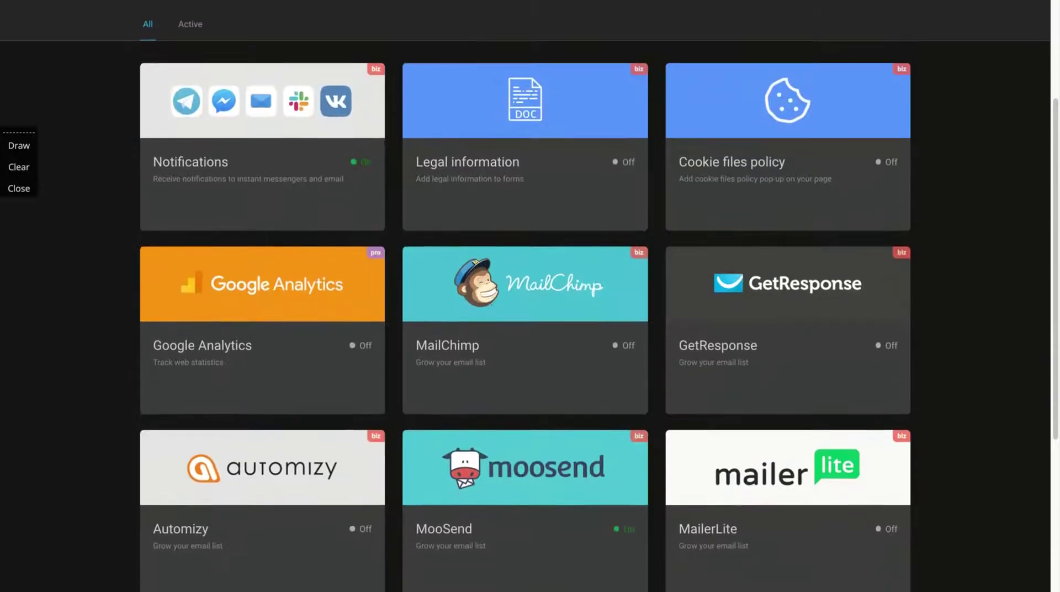
{"action": "scroll", "coordinate": [402, 214], "scroll_direction": "down", "scroll_amount": 3}
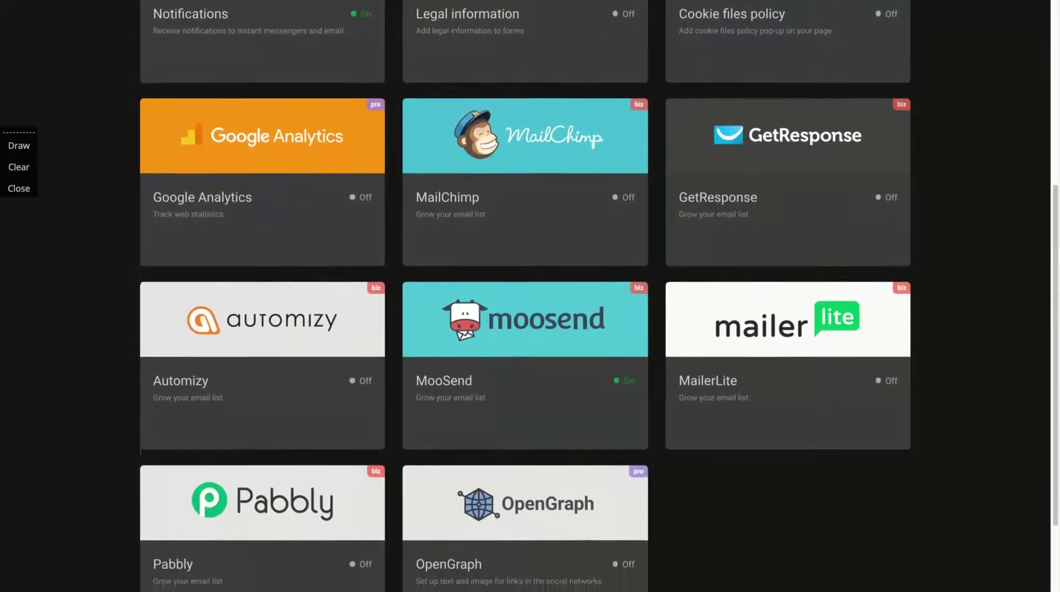
{"action": "scroll", "coordinate": [525, 296], "scroll_direction": "down", "scroll_amount": 1}
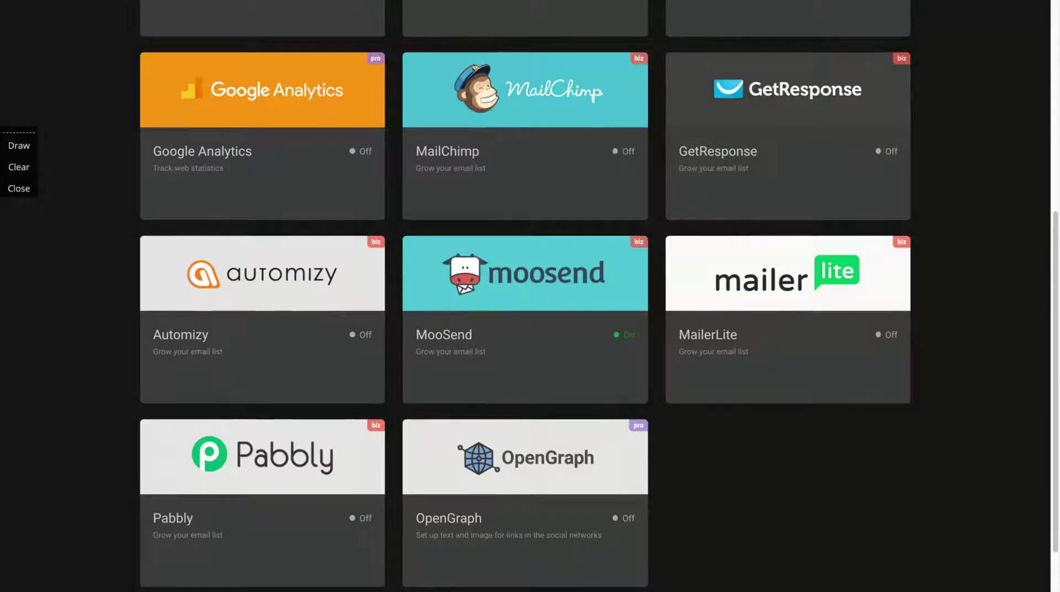
{"action": "scroll", "coordinate": [525, 296], "scroll_direction": "down", "scroll_amount": 1}
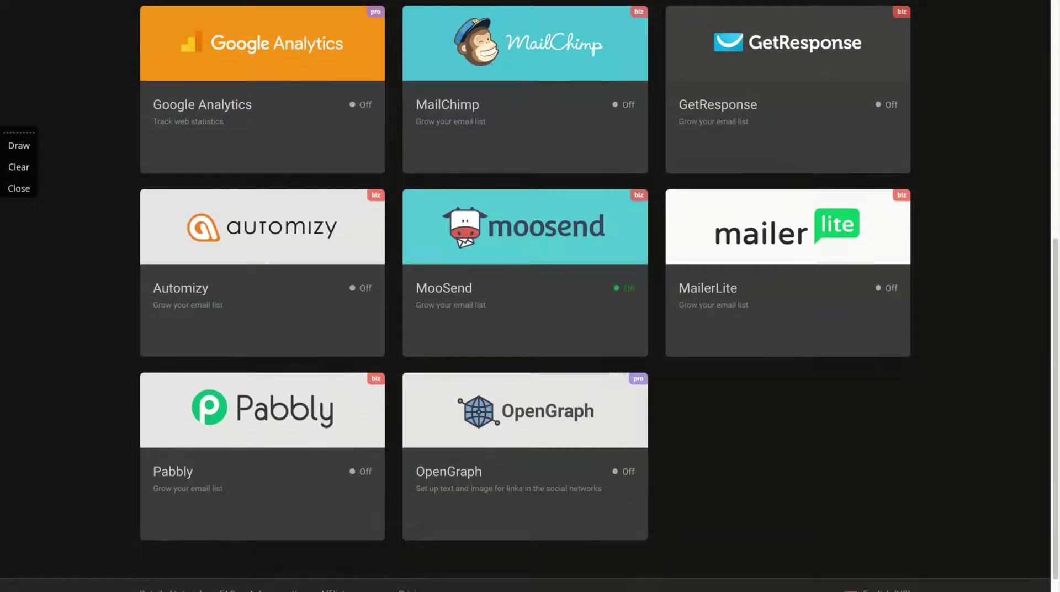
{"action": "scroll", "coordinate": [525, 296], "scroll_direction": "up", "scroll_amount": 8}
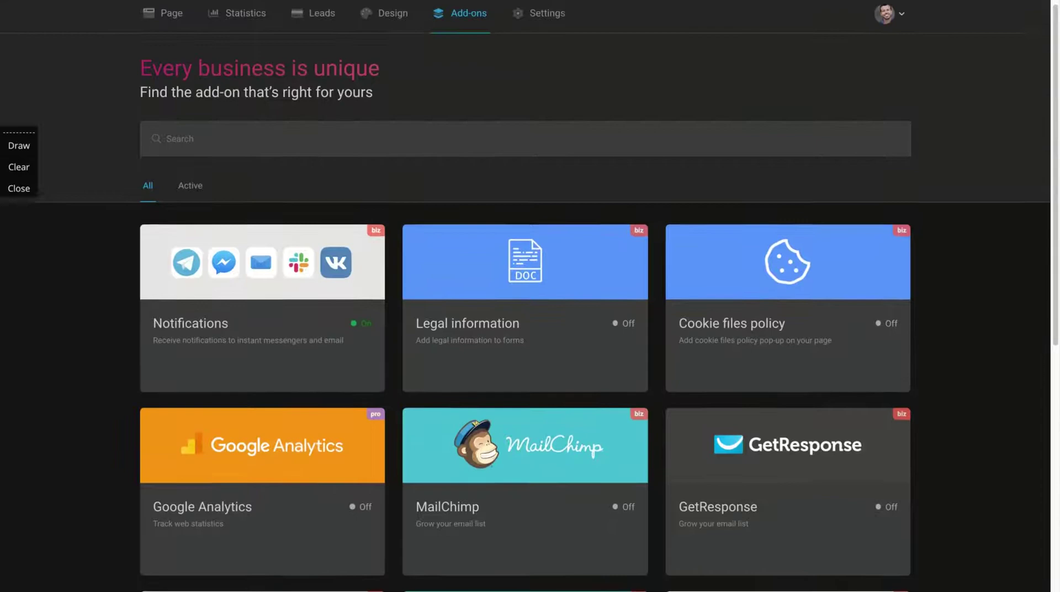
{"action": "scroll", "coordinate": [524, 296], "scroll_direction": "down", "scroll_amount": 5}
{"action": "scroll", "coordinate": [524, 296], "scroll_direction": "up", "scroll_amount": 5}
{"action": "scroll", "coordinate": [525, 296], "scroll_direction": "down", "scroll_amount": 1}
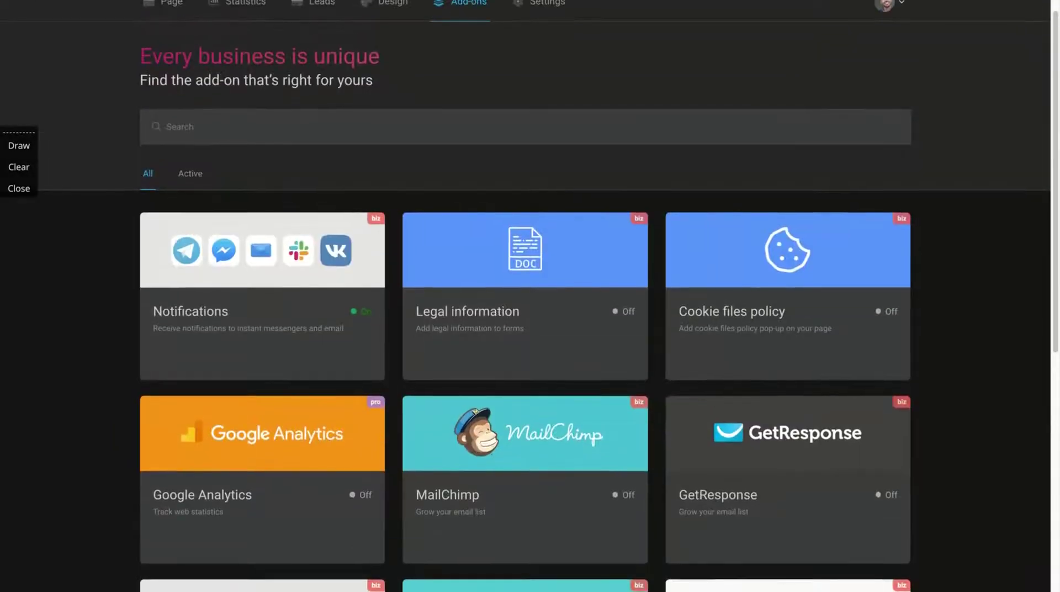
{"action": "scroll", "coordinate": [362, 33], "scroll_direction": "up", "scroll_amount": 1}
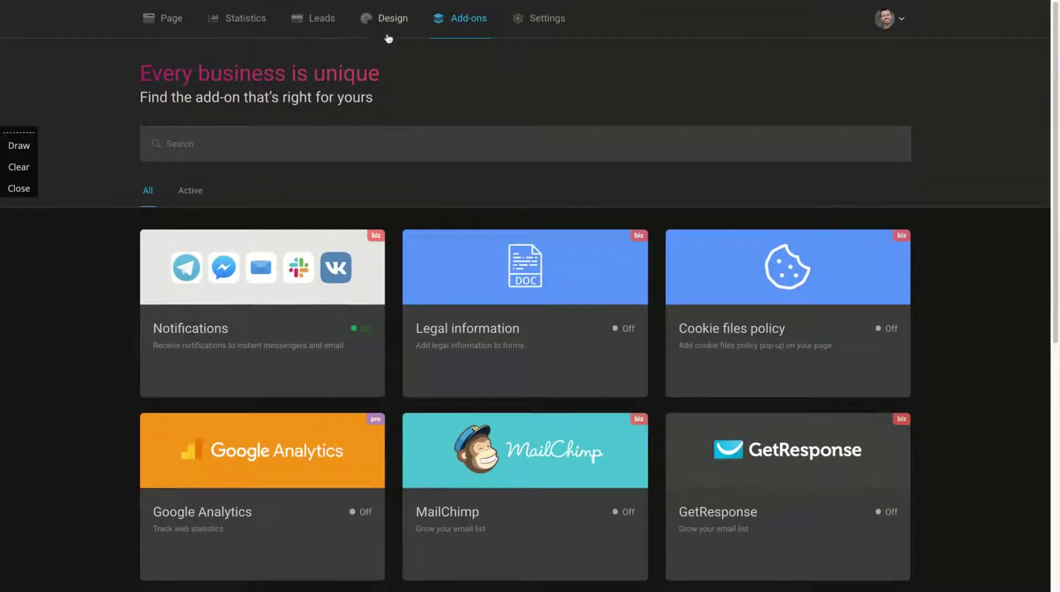
Open the Design gallery and view the animated VALENTINE'S DAY themes.
{"action": "left_click", "coordinate": [388, 37]}
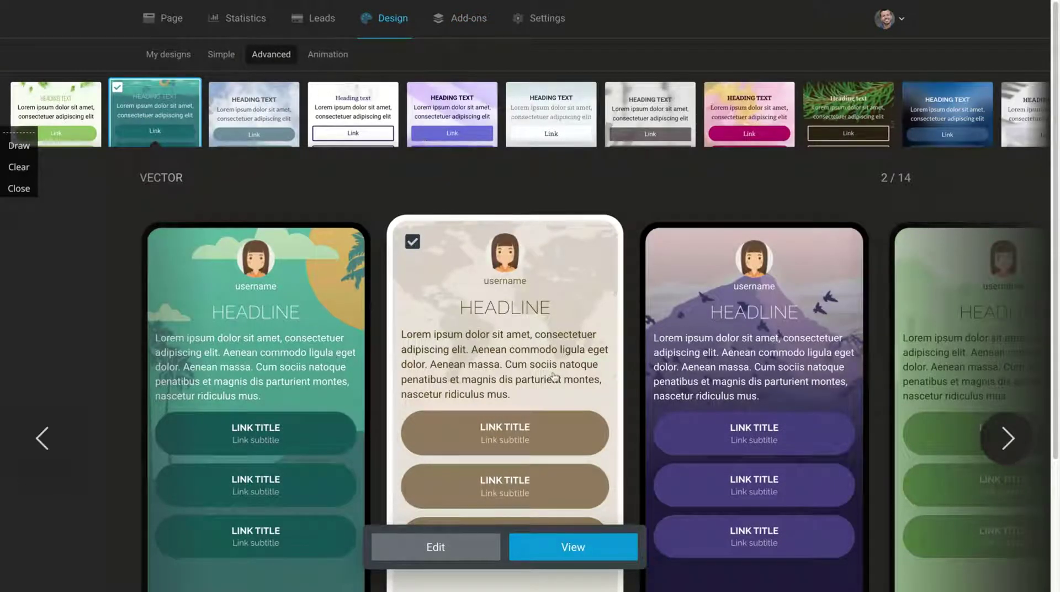
{"action": "left_click", "coordinate": [348, 55]}
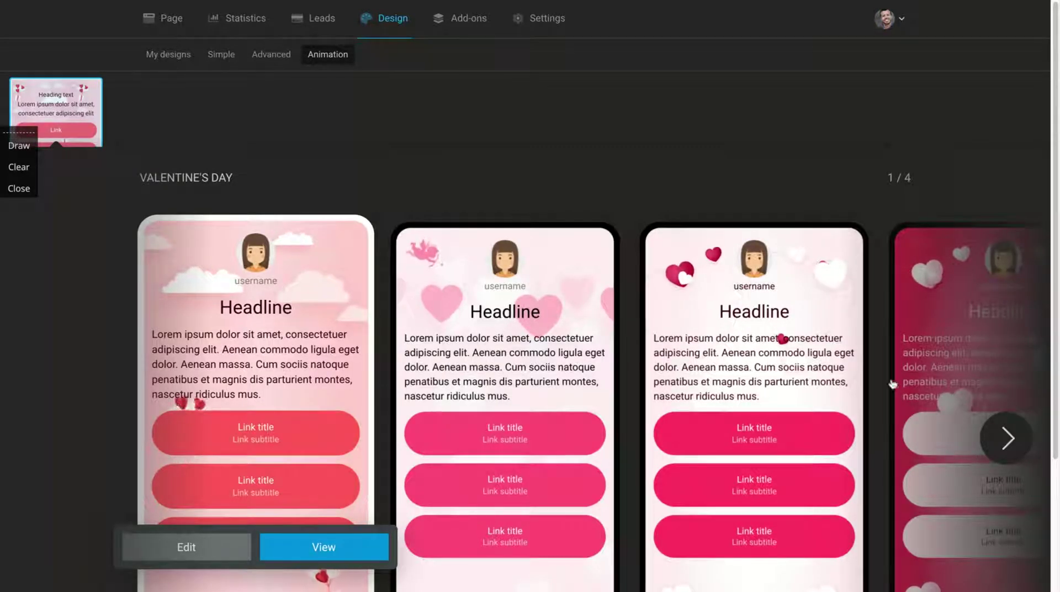
{"action": "left_click", "coordinate": [979, 436]}
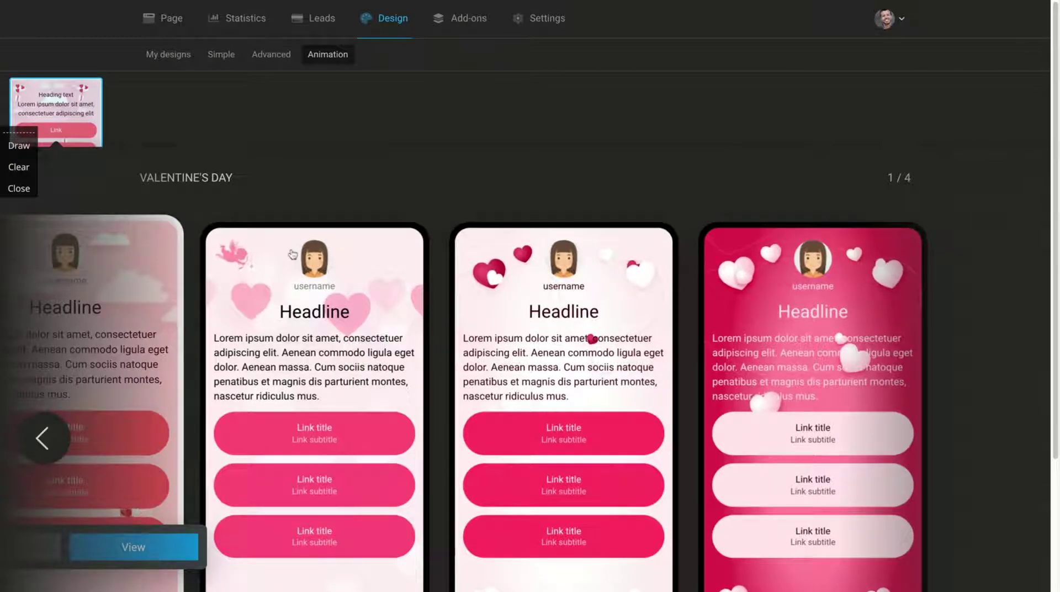
Browse the advanced VECTOR designs, then return to the currently applied beige design.
{"action": "left_click", "coordinate": [271, 58]}
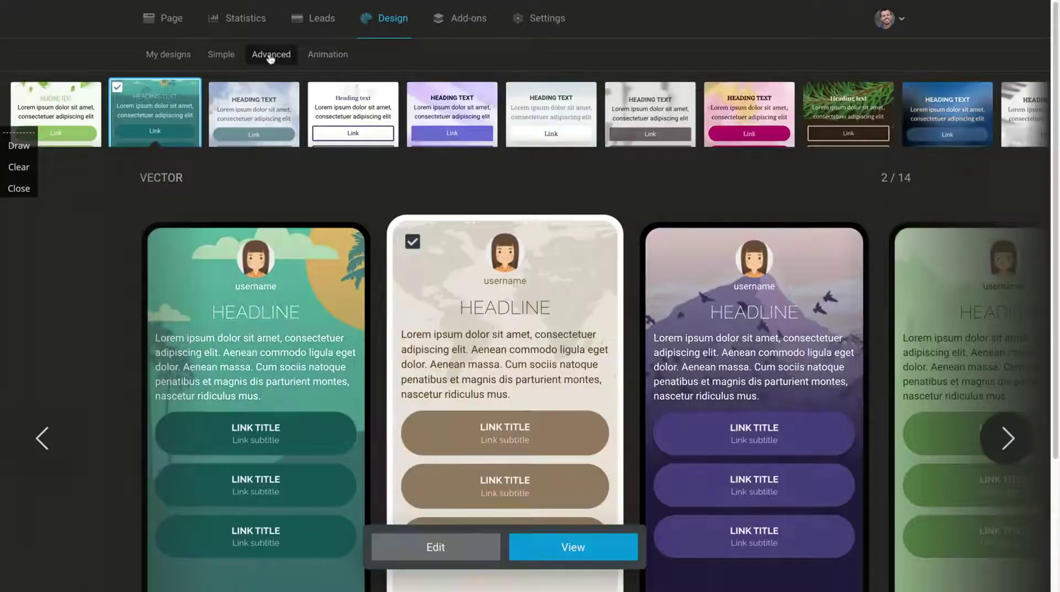
{"action": "left_click", "coordinate": [996, 438]}
{"action": "left_click", "coordinate": [996, 437]}
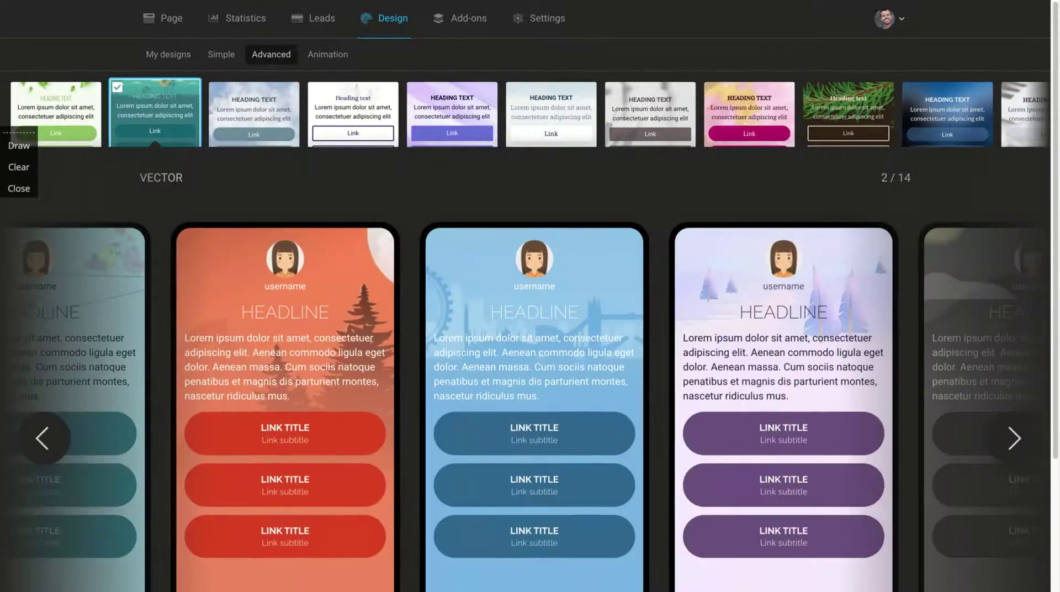
{"action": "left_click", "coordinate": [1015, 438]}
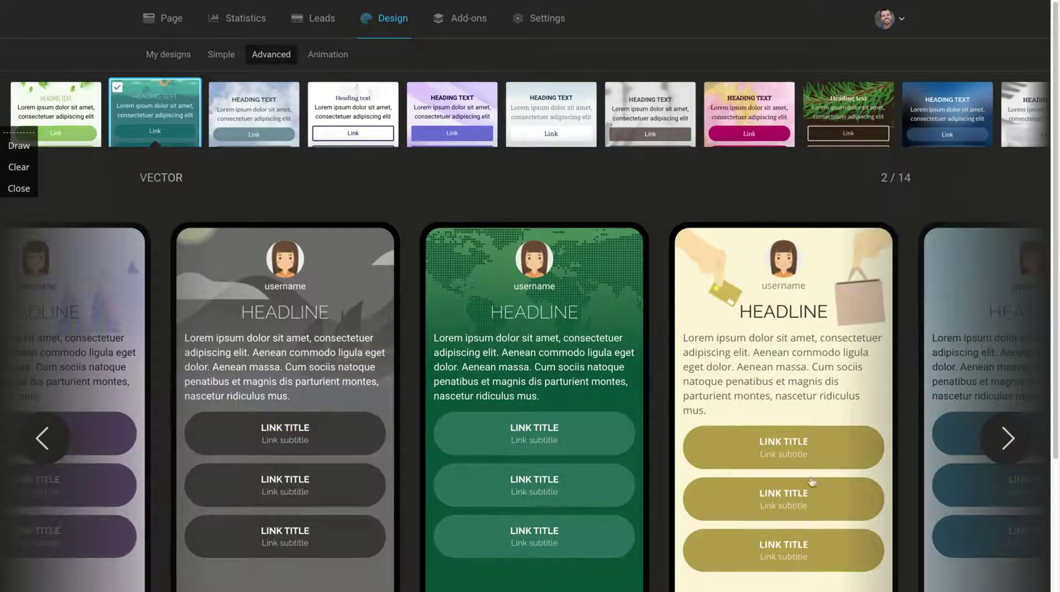
{"action": "left_click", "coordinate": [36, 438]}
{"action": "left_click", "coordinate": [37, 438]}
{"action": "left_click", "coordinate": [36, 438]}
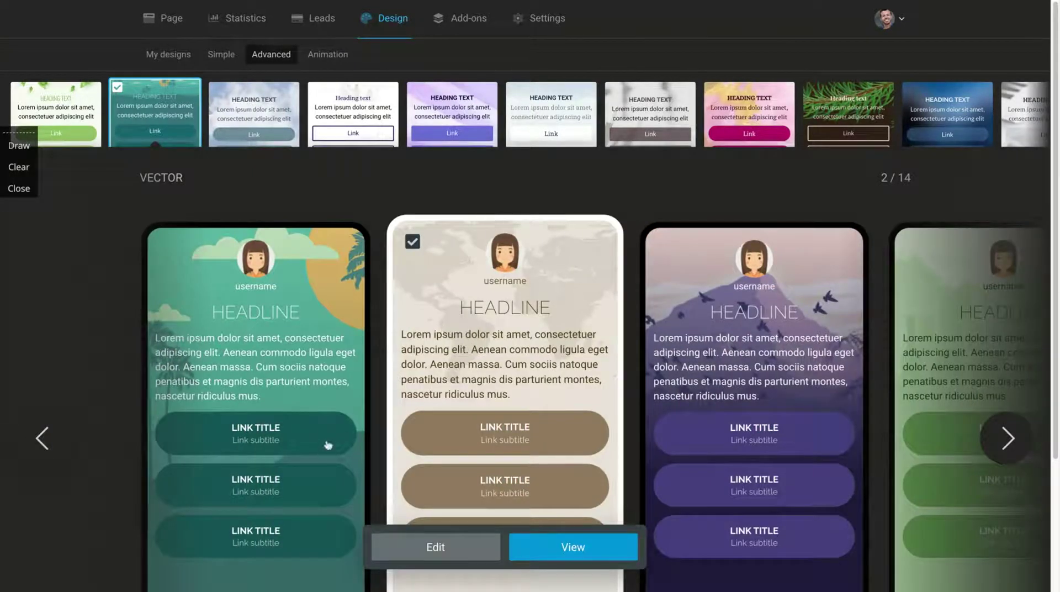
Glance at the simple themes, then preview the advanced MACRO design set.
{"action": "left_click", "coordinate": [221, 56]}
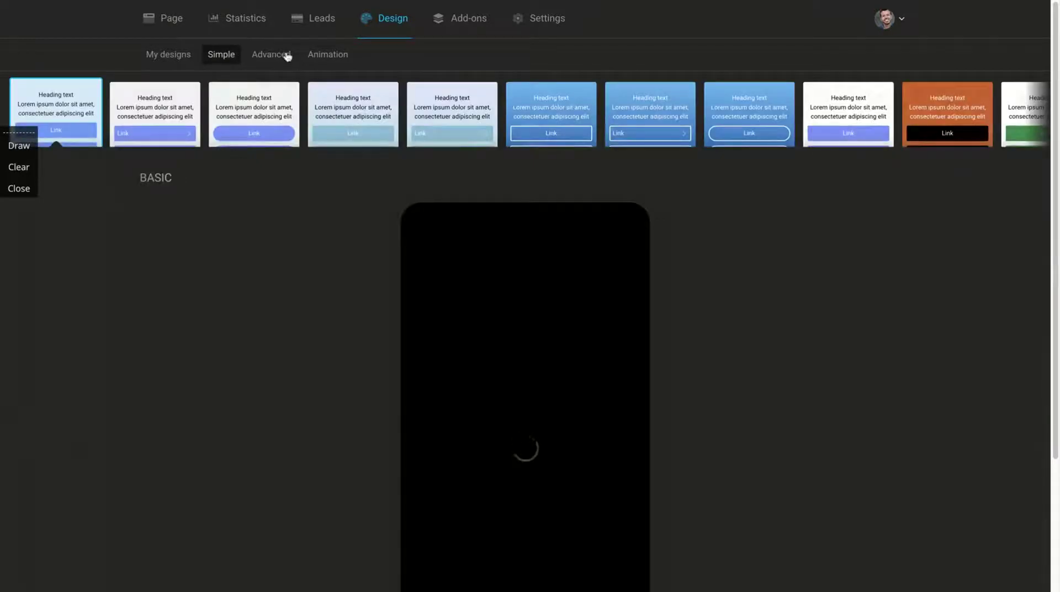
{"action": "left_click", "coordinate": [286, 54]}
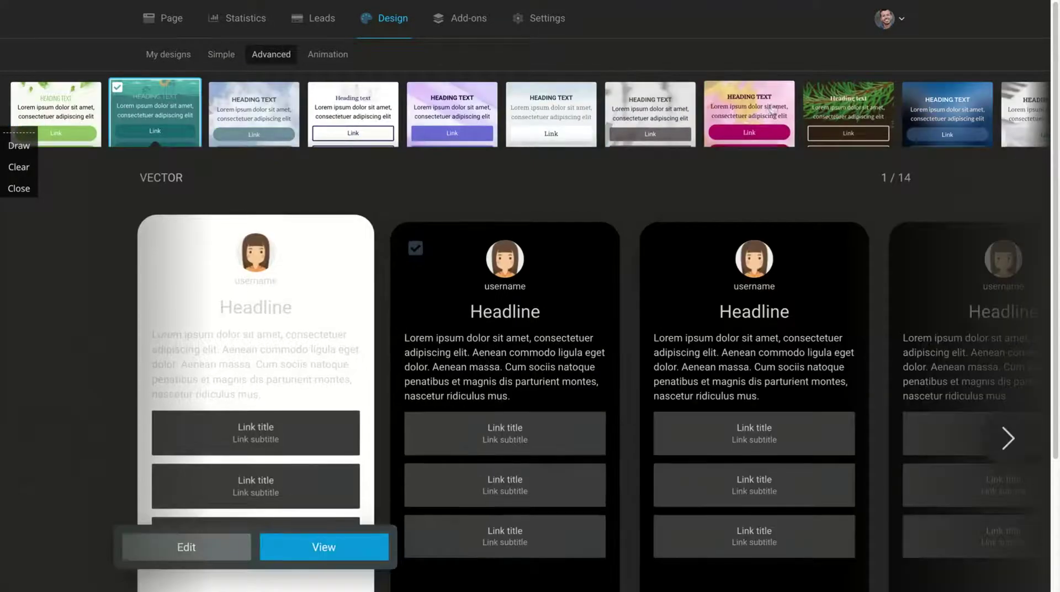
{"action": "left_click", "coordinate": [770, 111]}
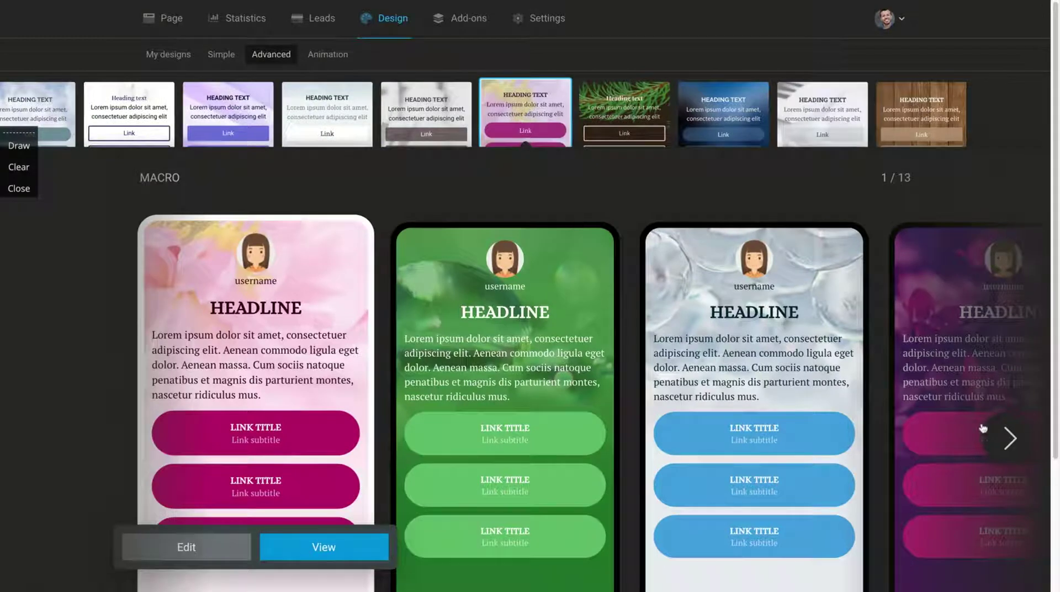
{"action": "left_click", "coordinate": [999, 438]}
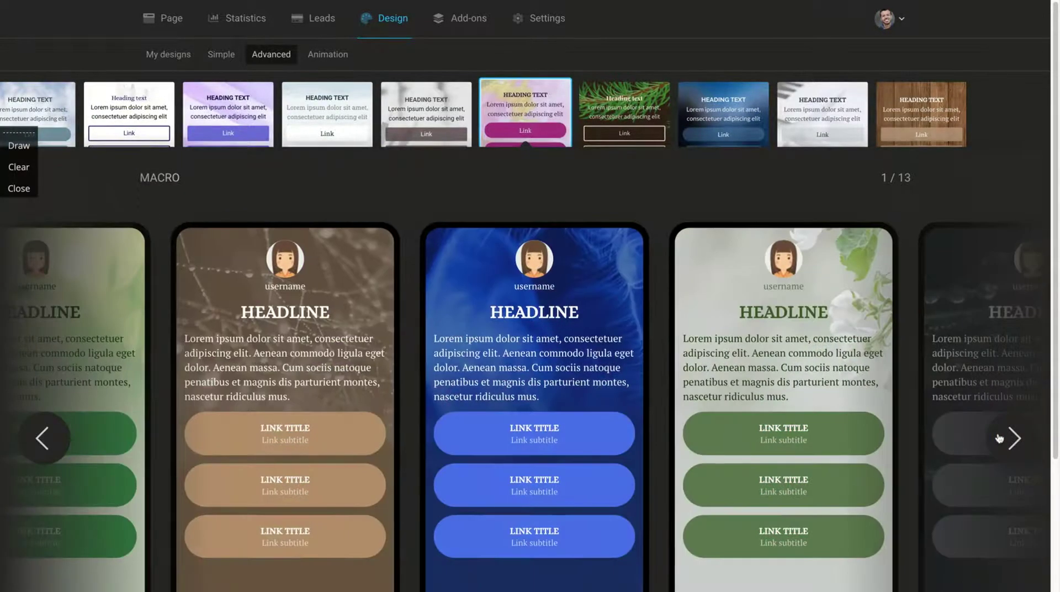
{"action": "left_click", "coordinate": [1006, 437]}
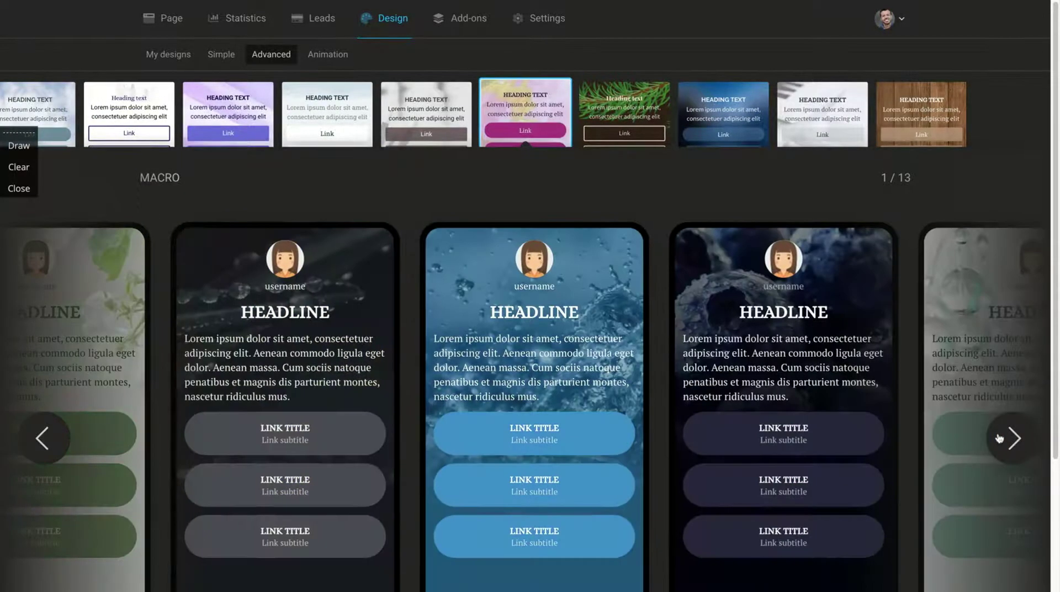
Browse through all the BLUR design variations.
{"action": "left_click", "coordinate": [708, 107]}
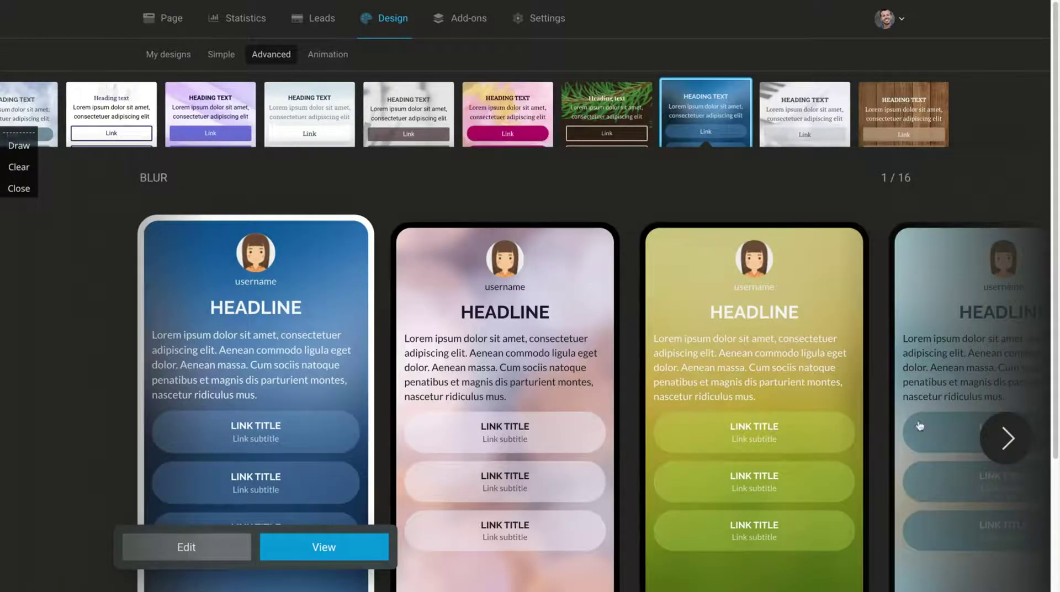
{"action": "left_click", "coordinate": [997, 436]}
{"action": "left_click", "coordinate": [997, 436]}
{"action": "left_click", "coordinate": [995, 435]}
{"action": "left_click", "coordinate": [996, 434]}
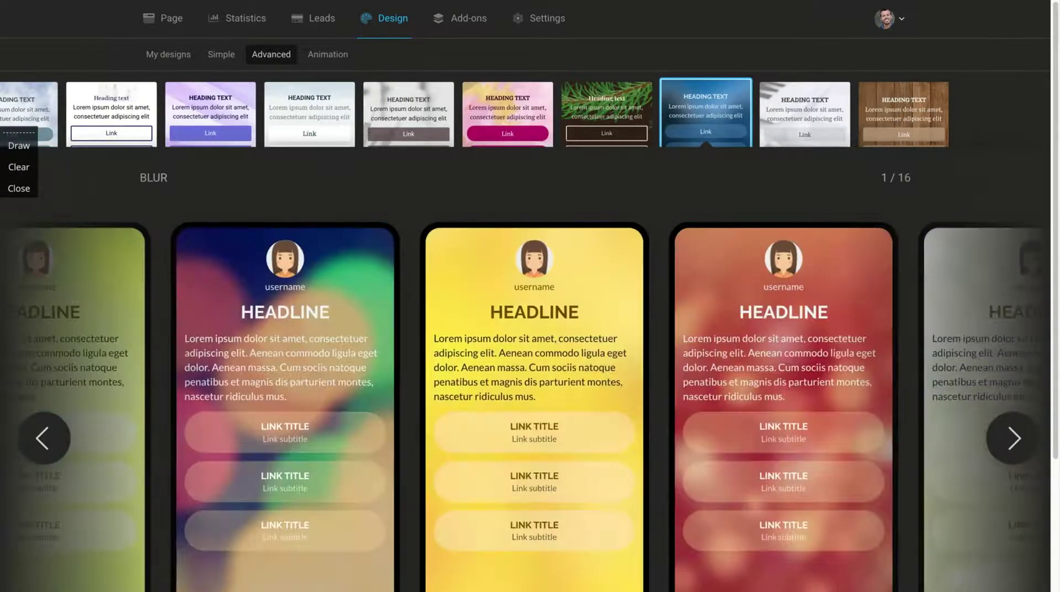
{"action": "left_click", "coordinate": [995, 435]}
Preview the WEEKEND and SERVICES design sets and their variations.
{"action": "left_click", "coordinate": [806, 114]}
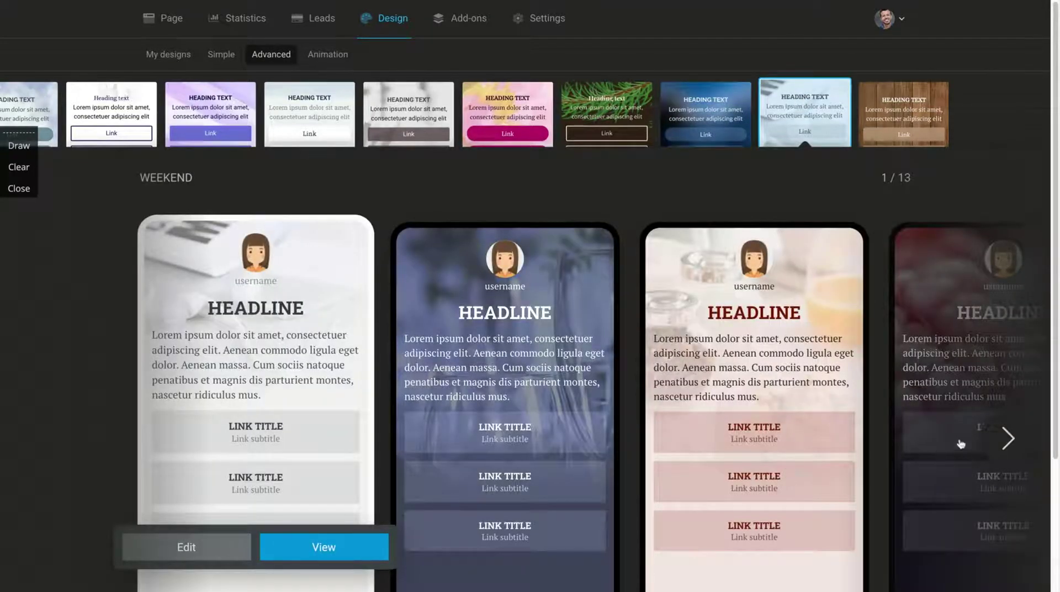
{"action": "left_click", "coordinate": [1021, 450]}
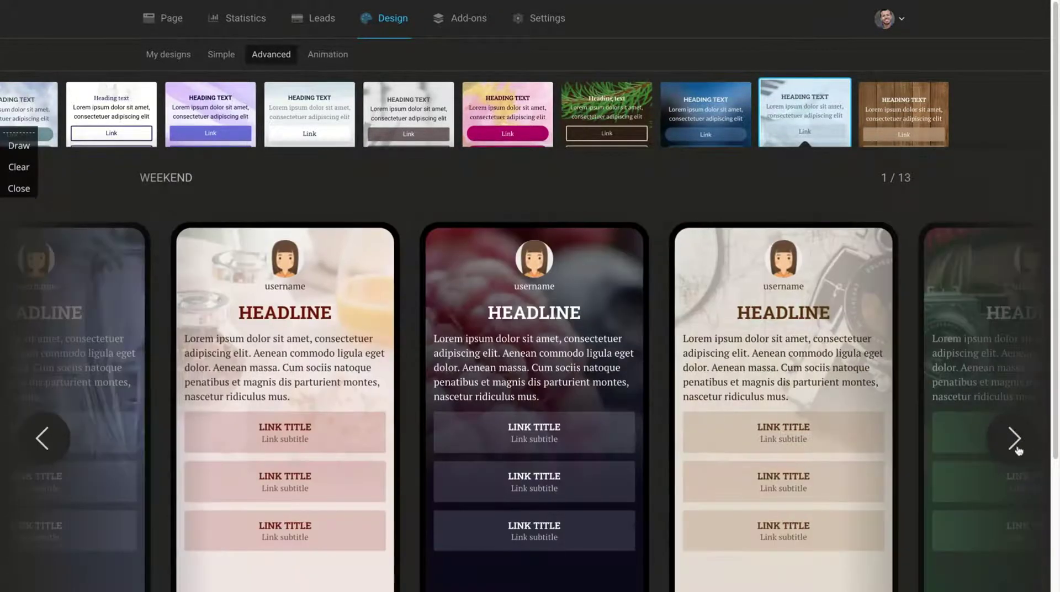
{"action": "left_click", "coordinate": [1020, 450]}
{"action": "left_click", "coordinate": [1019, 450]}
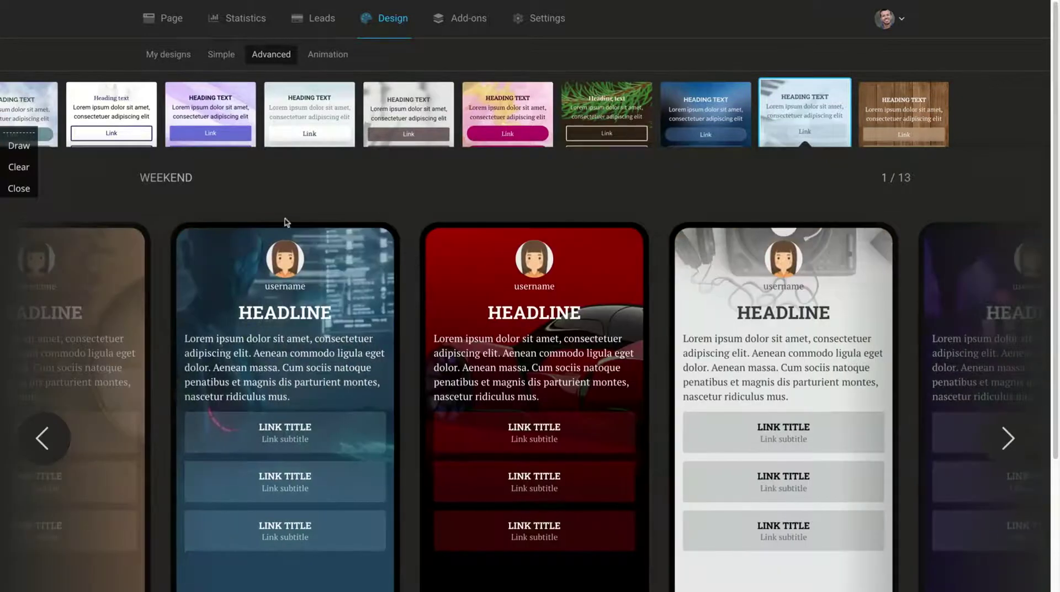
{"action": "left_click", "coordinate": [128, 131]}
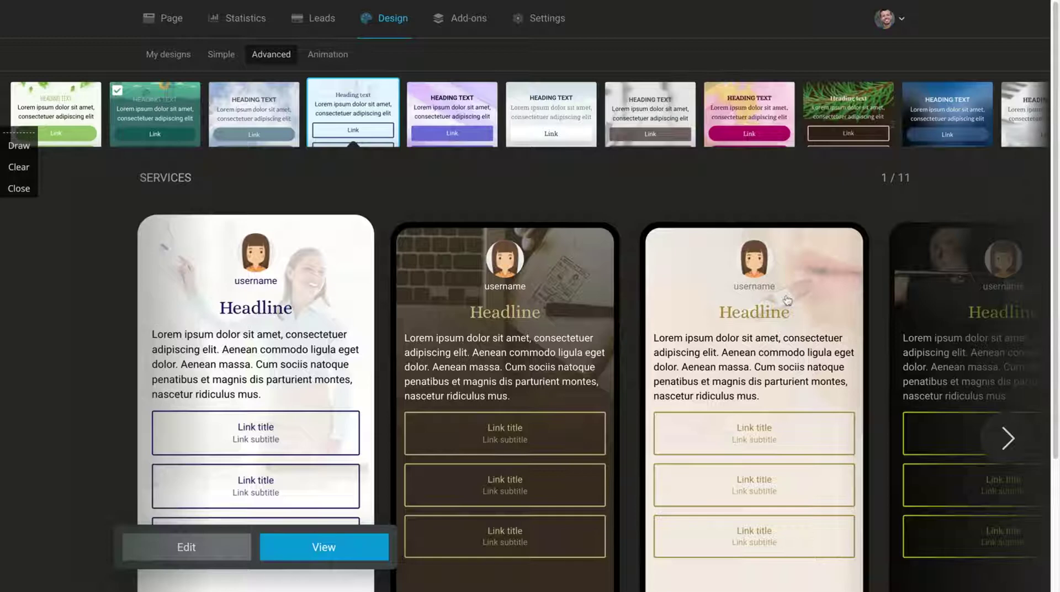
{"action": "left_click", "coordinate": [1015, 439]}
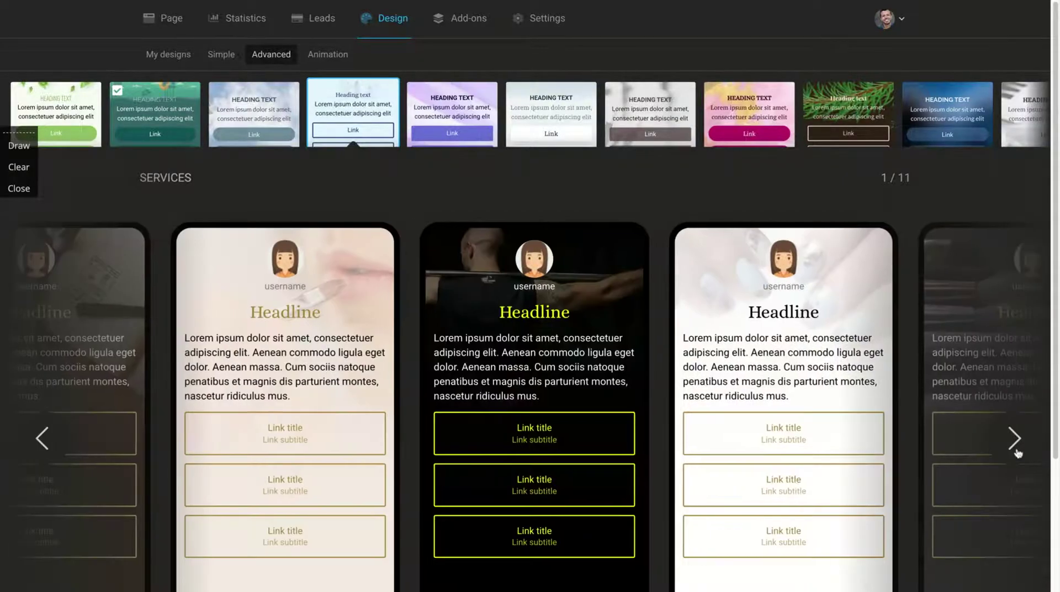
{"action": "left_click", "coordinate": [1015, 439]}
{"action": "left_click", "coordinate": [1019, 452]}
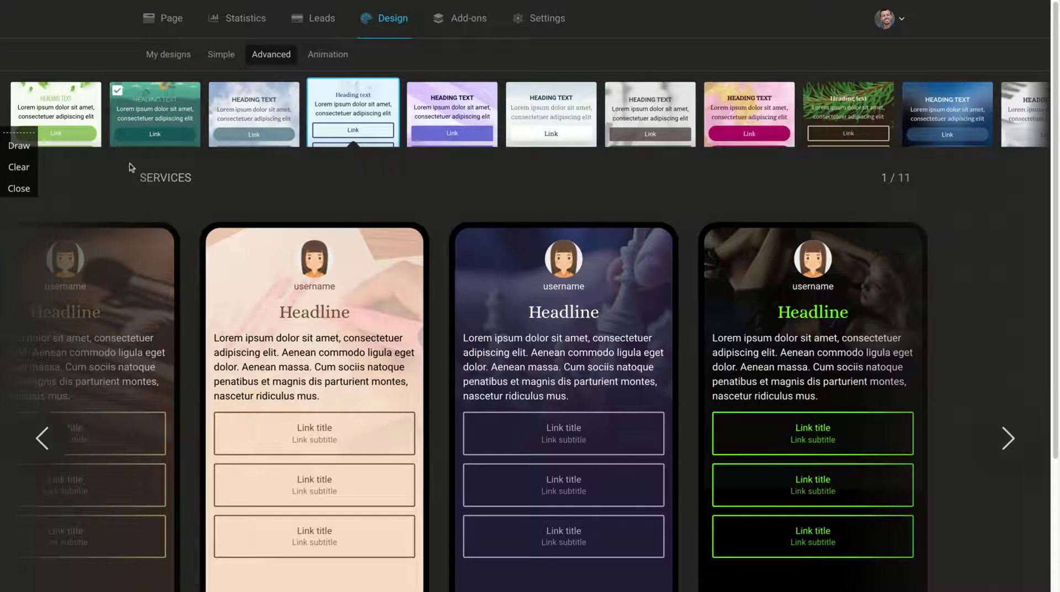
Preview the FLORA design set and its variations.
{"action": "left_click", "coordinate": [68, 113]}
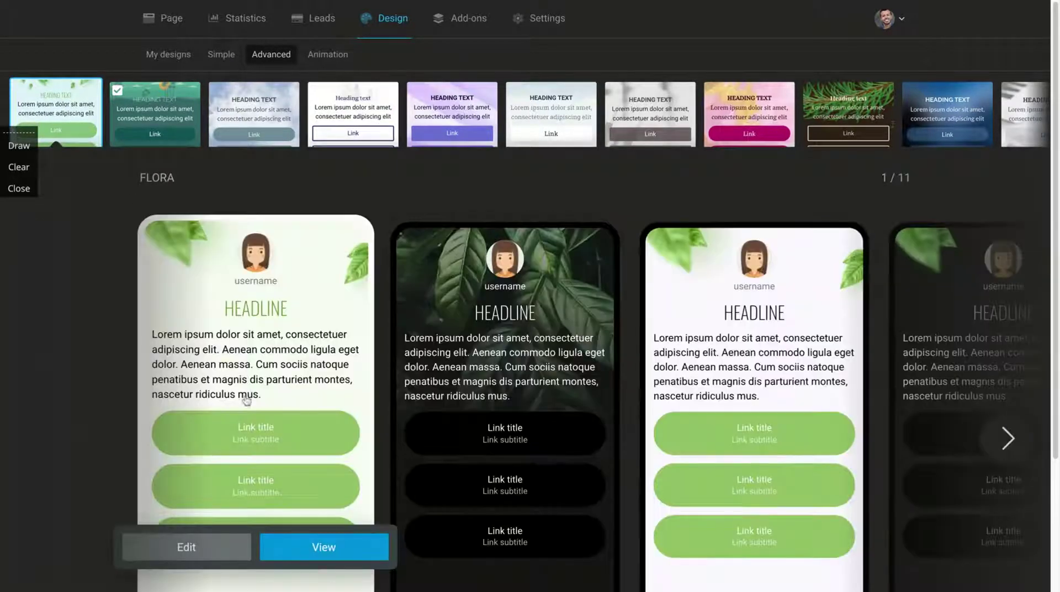
{"action": "left_click", "coordinate": [1008, 439]}
{"action": "left_click", "coordinate": [1008, 439]}
{"action": "left_click", "coordinate": [1009, 439]}
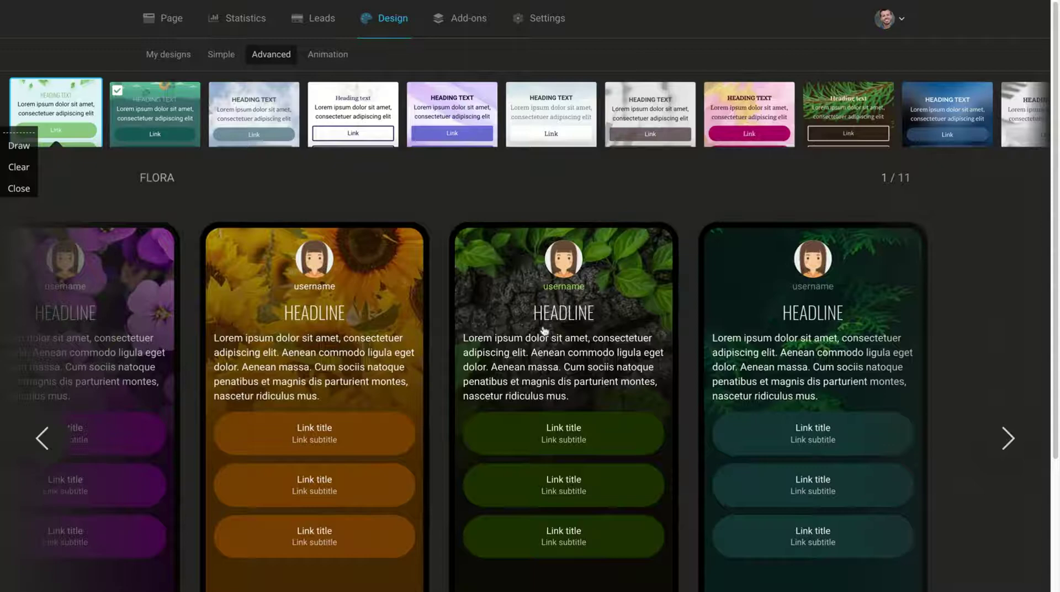
Preview the simple BASIC ROUNDED design set, then return to the page editor.
{"action": "left_click", "coordinate": [216, 55]}
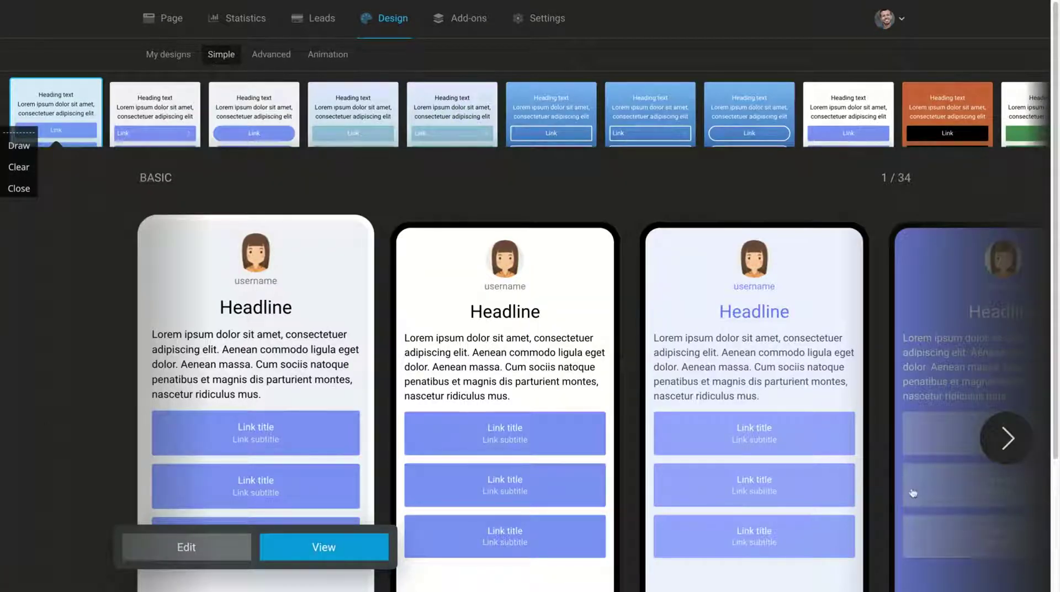
{"action": "left_click", "coordinate": [238, 114]}
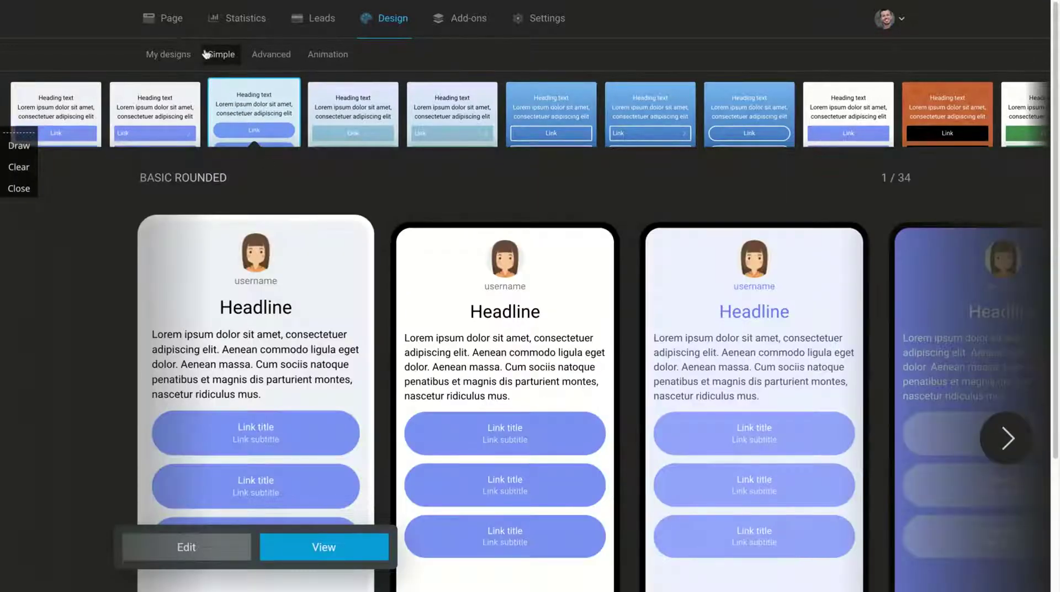
{"action": "left_click", "coordinate": [183, 34]}
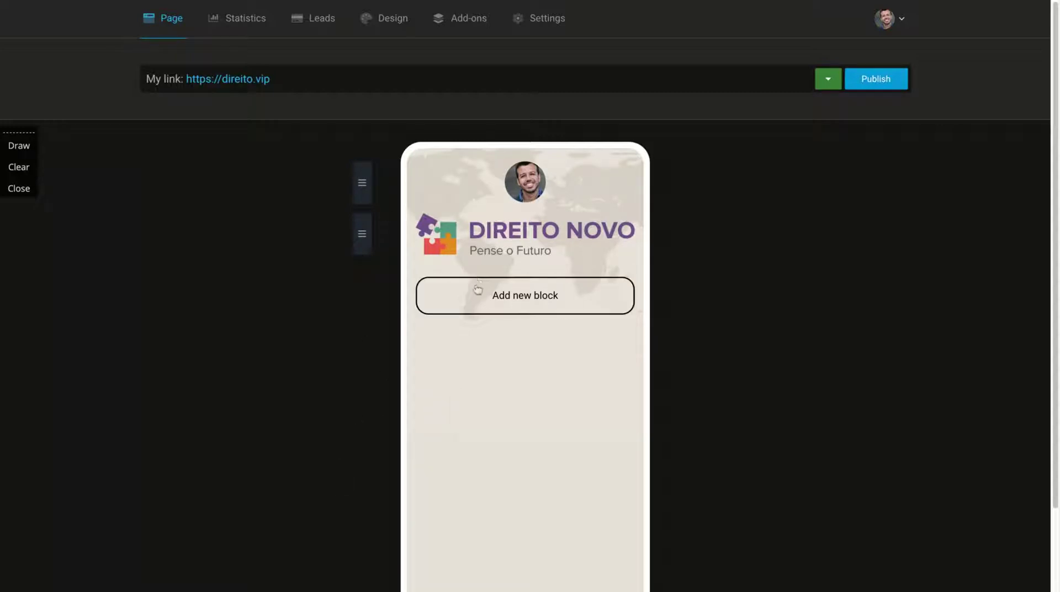
Look over the general settings again, then move through Add-ons to the Design colour-scheme section.
{"action": "scroll", "coordinate": [480, 346], "scroll_direction": "down", "scroll_amount": 1}
{"action": "scroll", "coordinate": [480, 346], "scroll_direction": "up", "scroll_amount": 1}
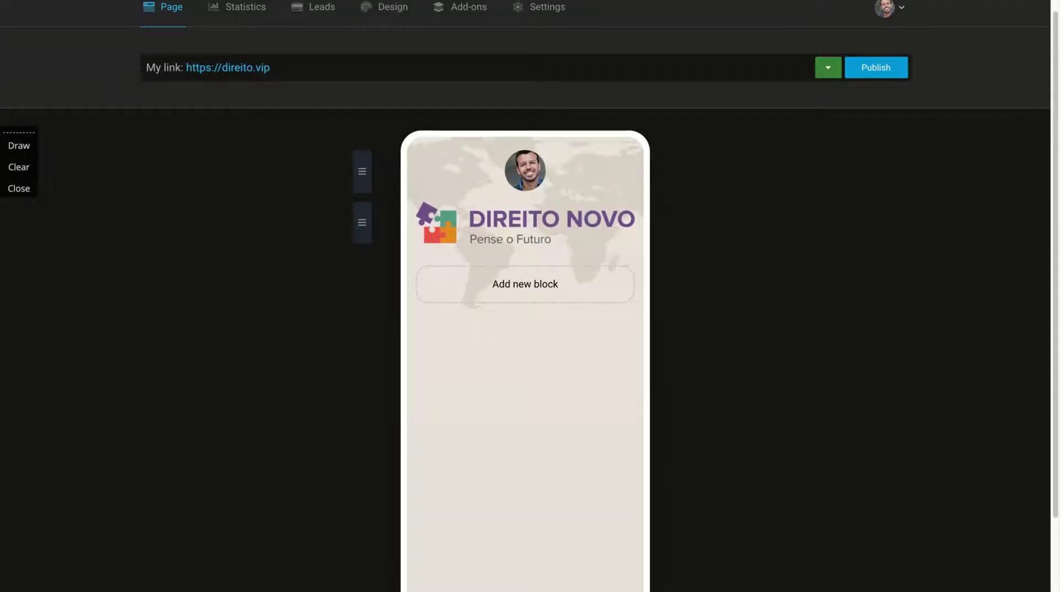
{"action": "scroll", "coordinate": [514, 102], "scroll_direction": "up", "scroll_amount": 1}
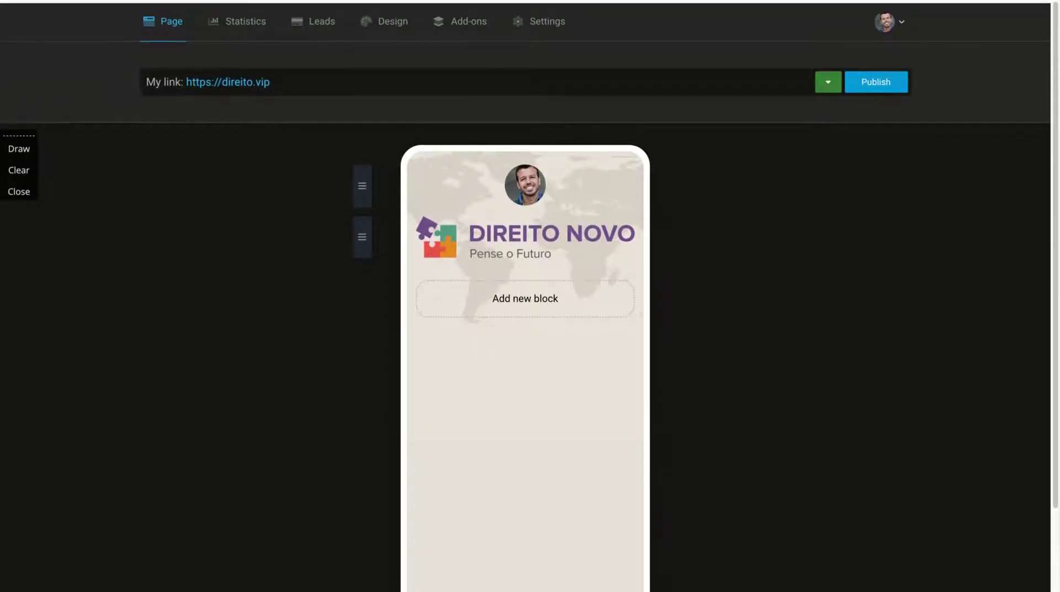
{"action": "left_click", "coordinate": [540, 33]}
{"action": "scroll", "coordinate": [339, 310], "scroll_direction": "down", "scroll_amount": 2}
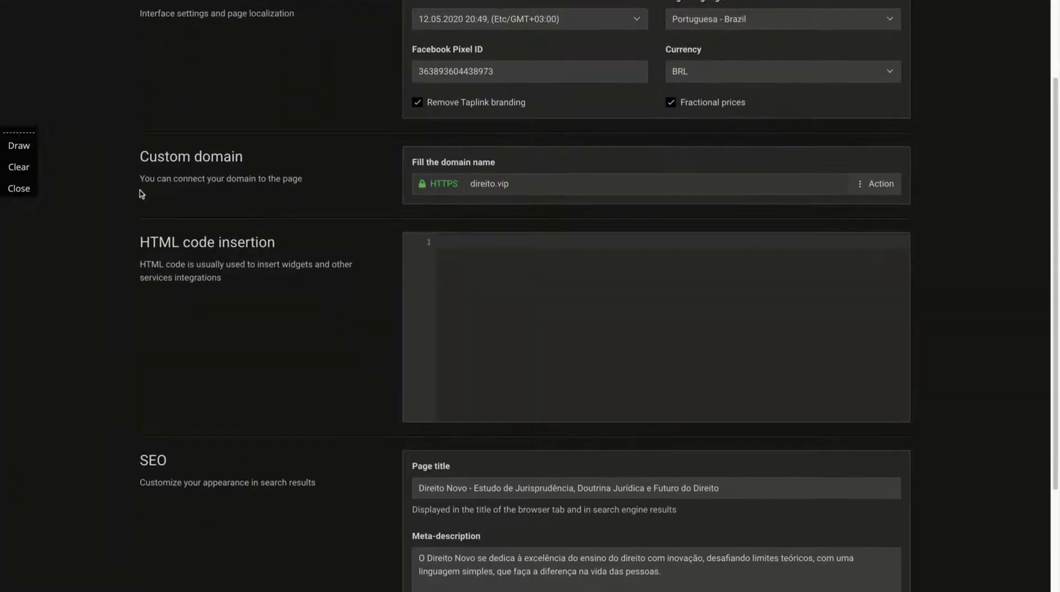
{"action": "scroll", "coordinate": [181, 177], "scroll_direction": "up", "scroll_amount": 2}
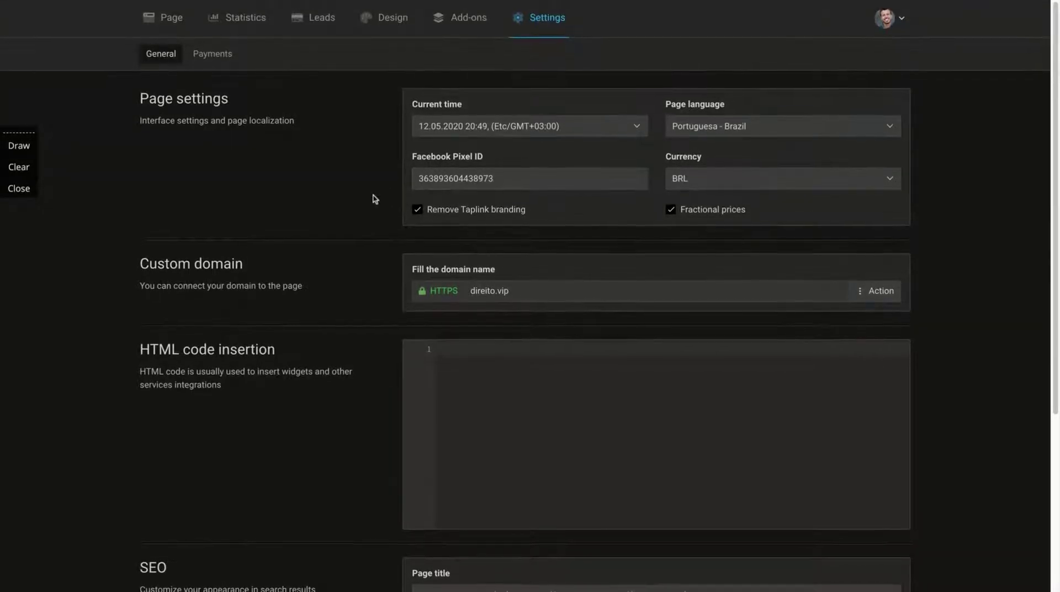
{"action": "scroll", "coordinate": [375, 199], "scroll_direction": "down", "scroll_amount": 1}
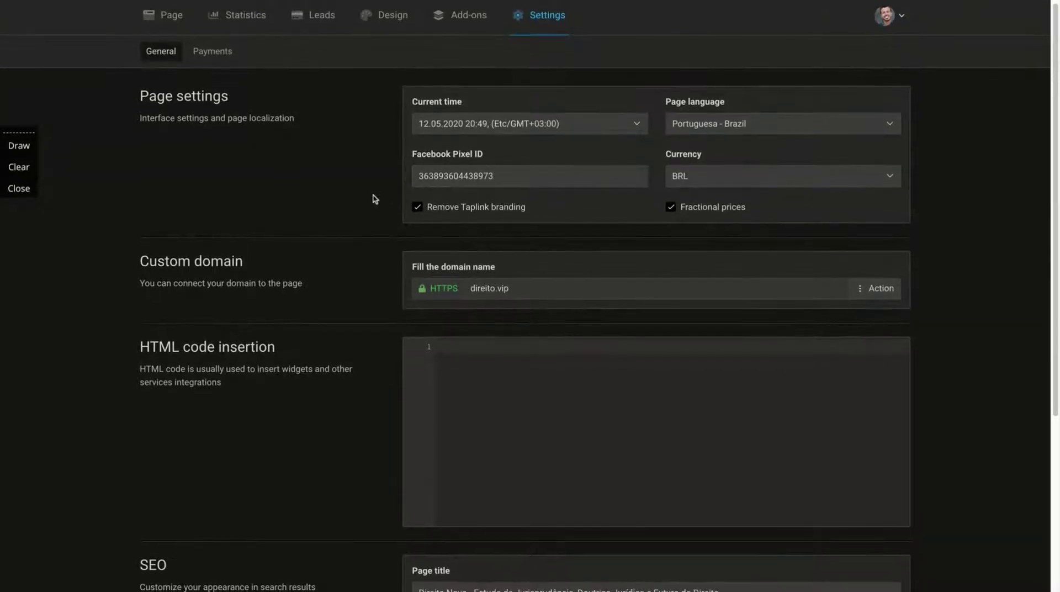
{"action": "left_click", "coordinate": [452, 18]}
{"action": "left_click", "coordinate": [400, 16]}
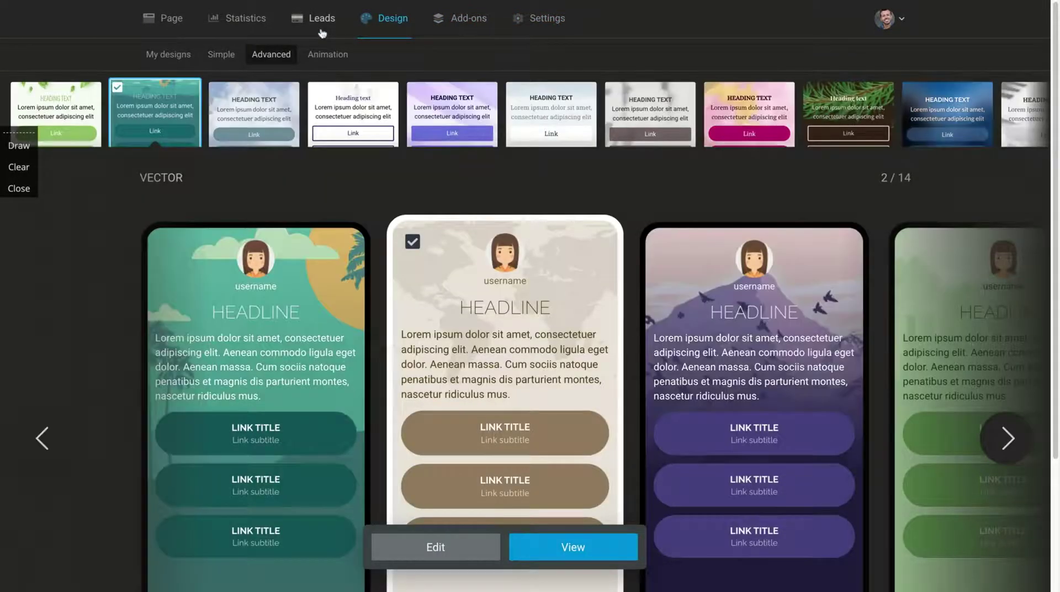
Check the empty Leads and Contacts lists, then view statistics showing 2 users per day.
{"action": "left_click", "coordinate": [320, 23]}
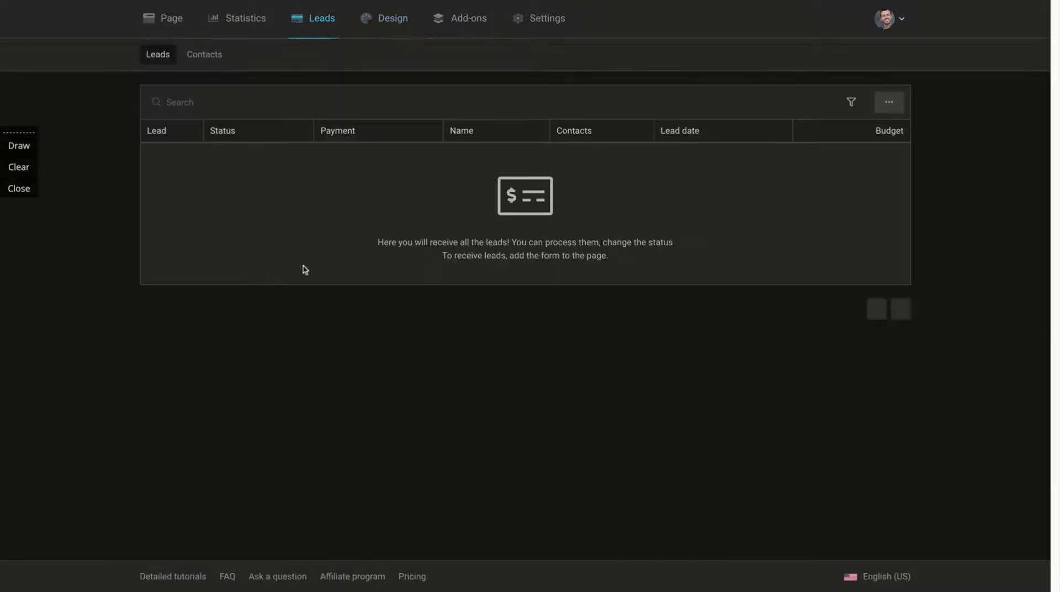
{"action": "left_click", "coordinate": [204, 54]}
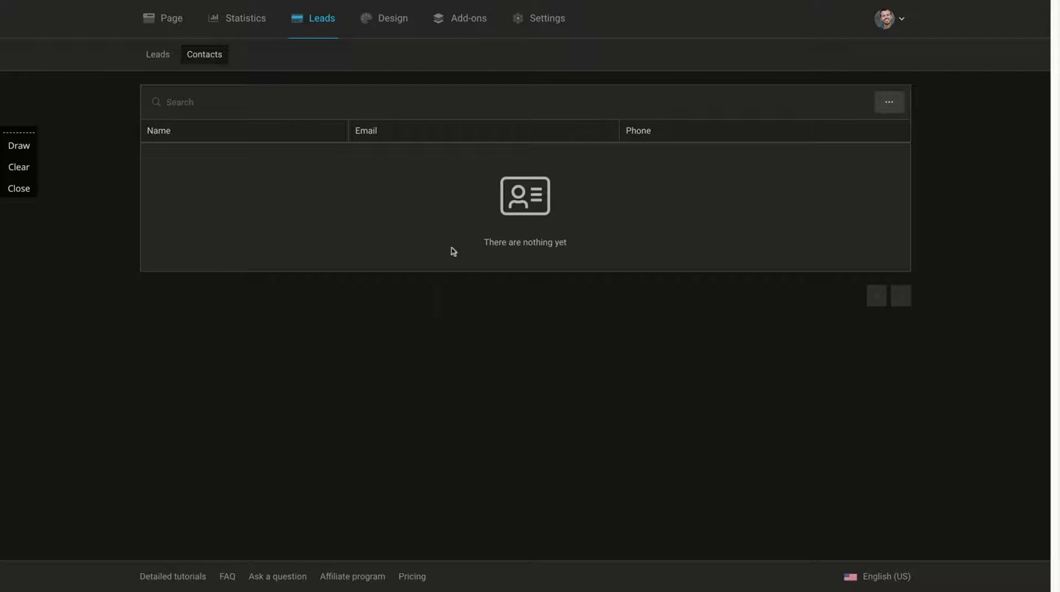
{"action": "left_click", "coordinate": [159, 58]}
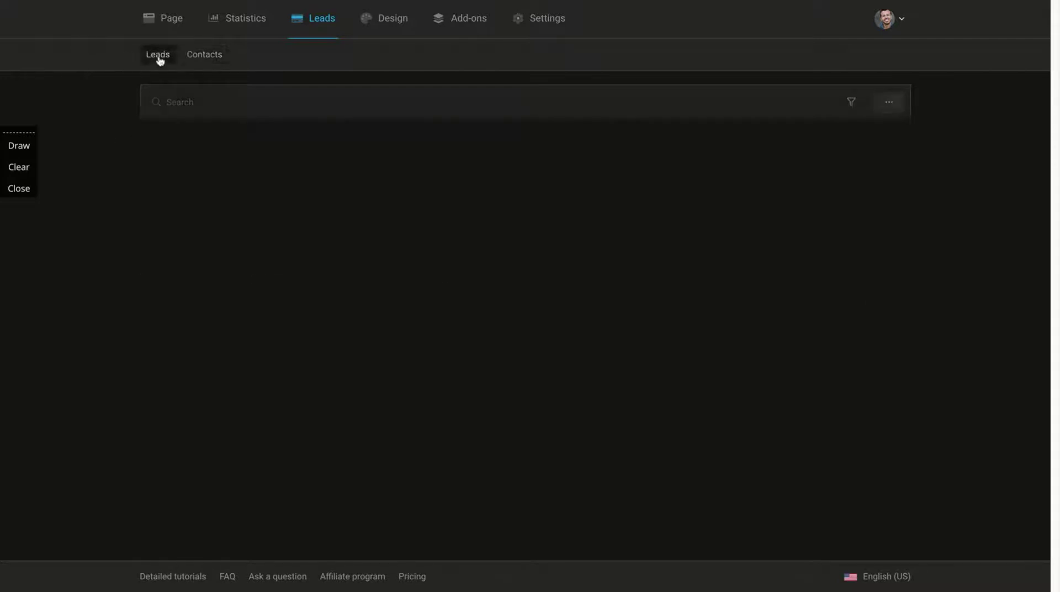
{"action": "left_click", "coordinate": [189, 56]}
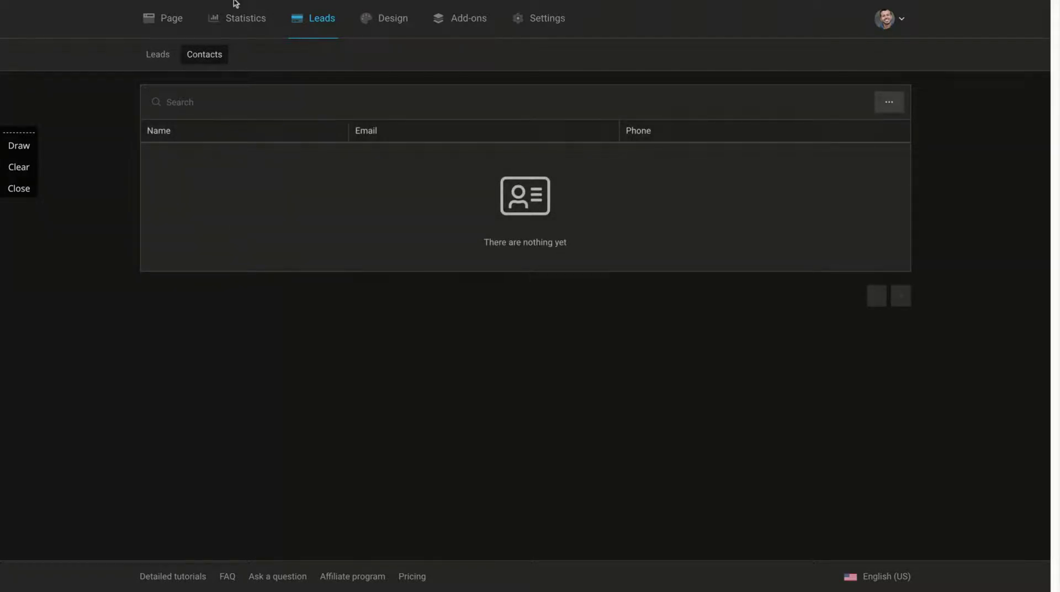
{"action": "left_click", "coordinate": [232, 18]}
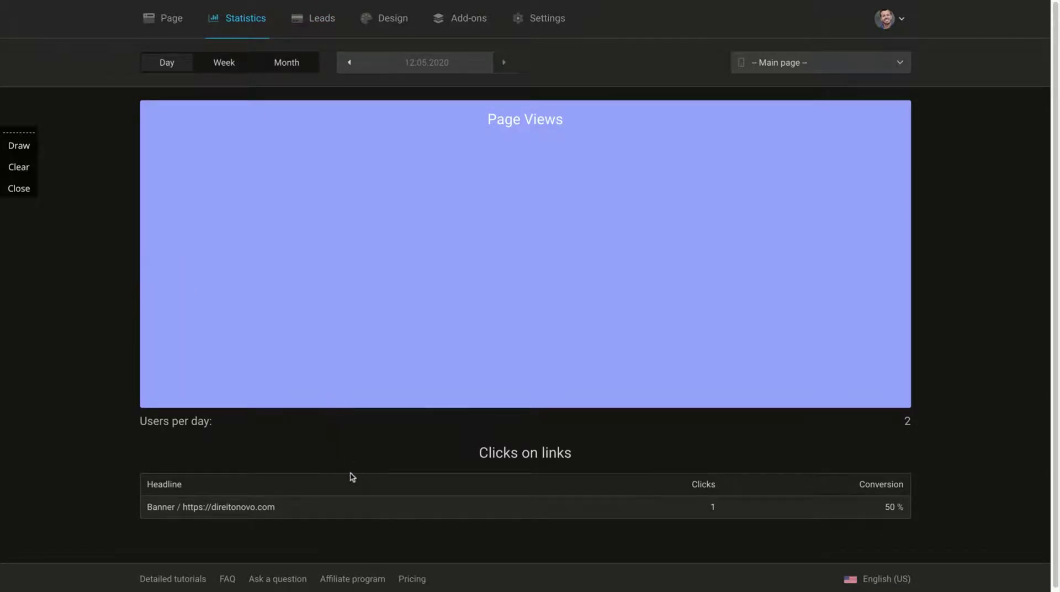
Return to the Direito Novo page editor with its logo and empty block placeholder.
{"action": "scroll", "coordinate": [352, 477], "scroll_direction": "down", "scroll_amount": 1}
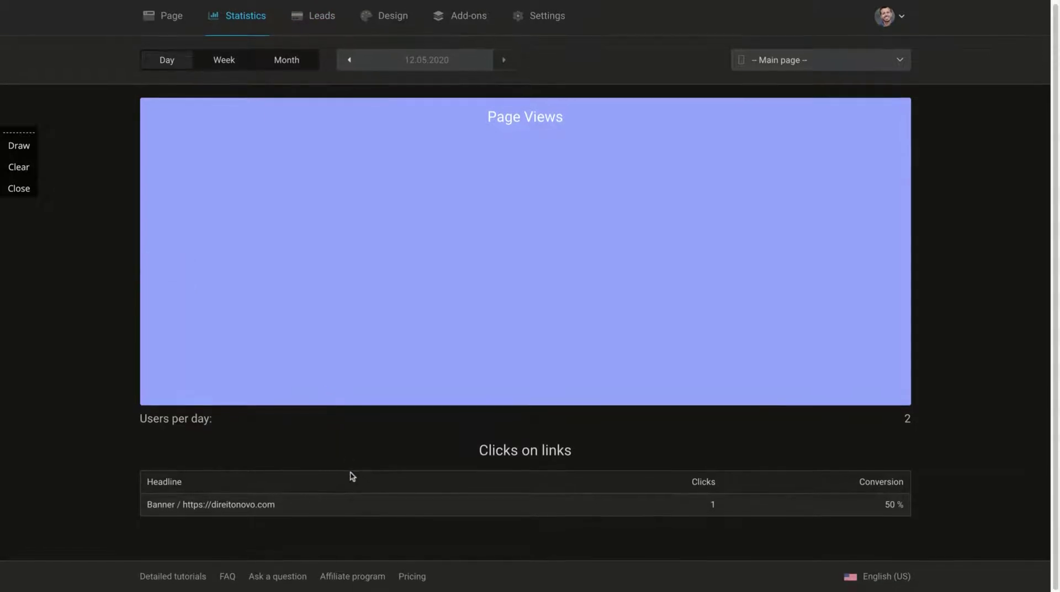
{"action": "left_click", "coordinate": [172, 17]}
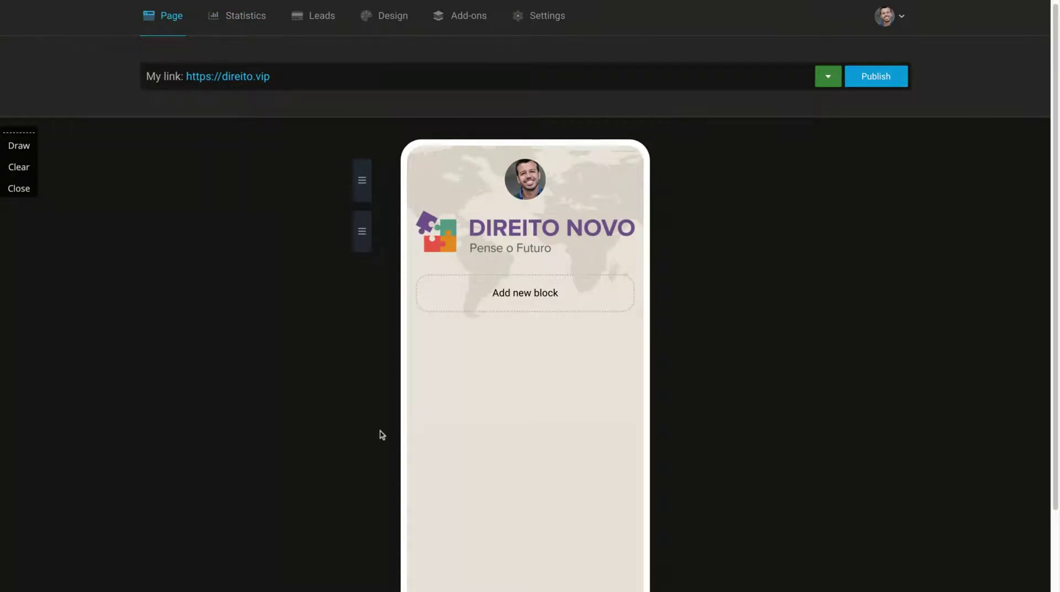
Start a new block and try the new Page block type, closing it unsaved.
{"action": "scroll", "coordinate": [383, 435], "scroll_direction": "down", "scroll_amount": 1}
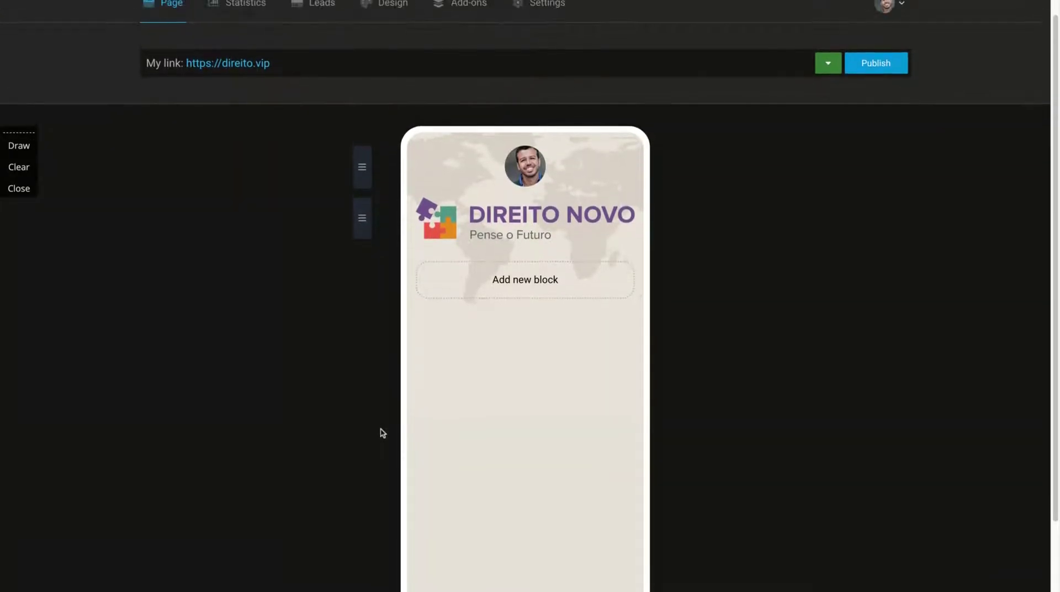
{"action": "scroll", "coordinate": [387, 420], "scroll_direction": "down", "scroll_amount": 2}
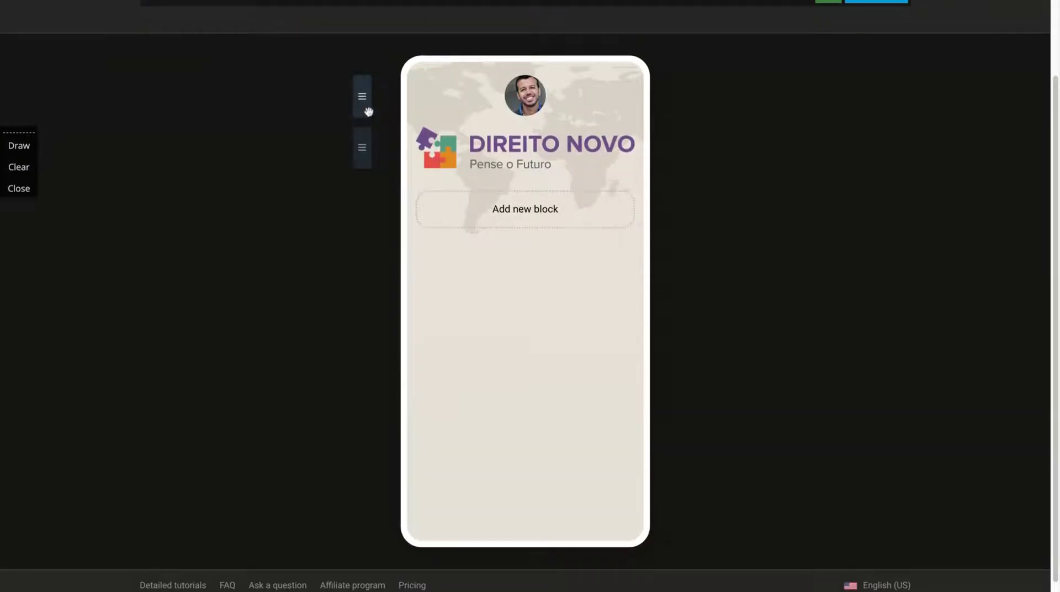
{"action": "left_click", "coordinate": [507, 208]}
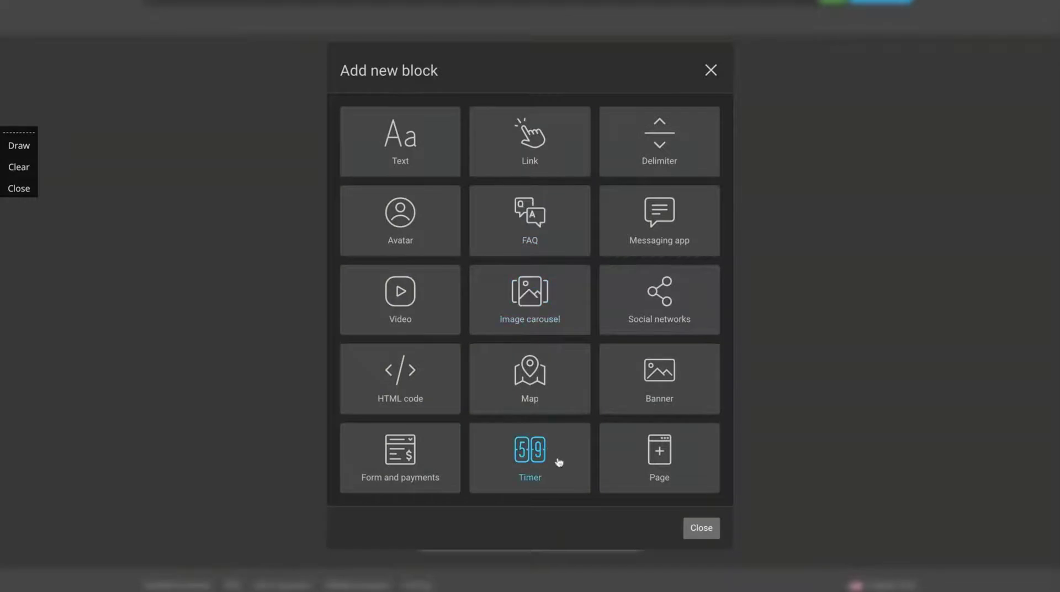
{"action": "left_click", "coordinate": [612, 458]}
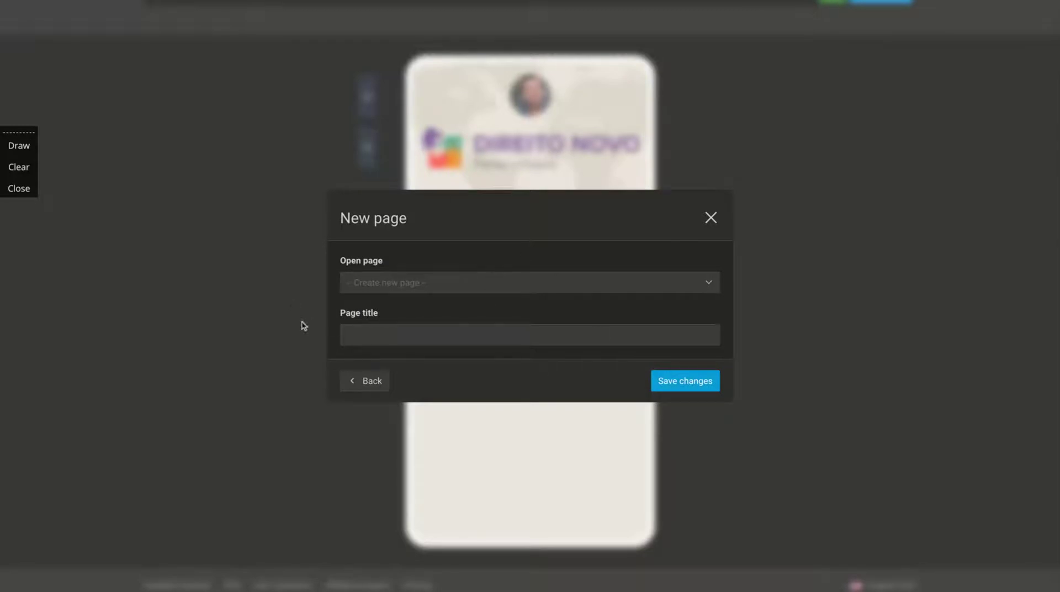
{"action": "left_click", "coordinate": [705, 221]}
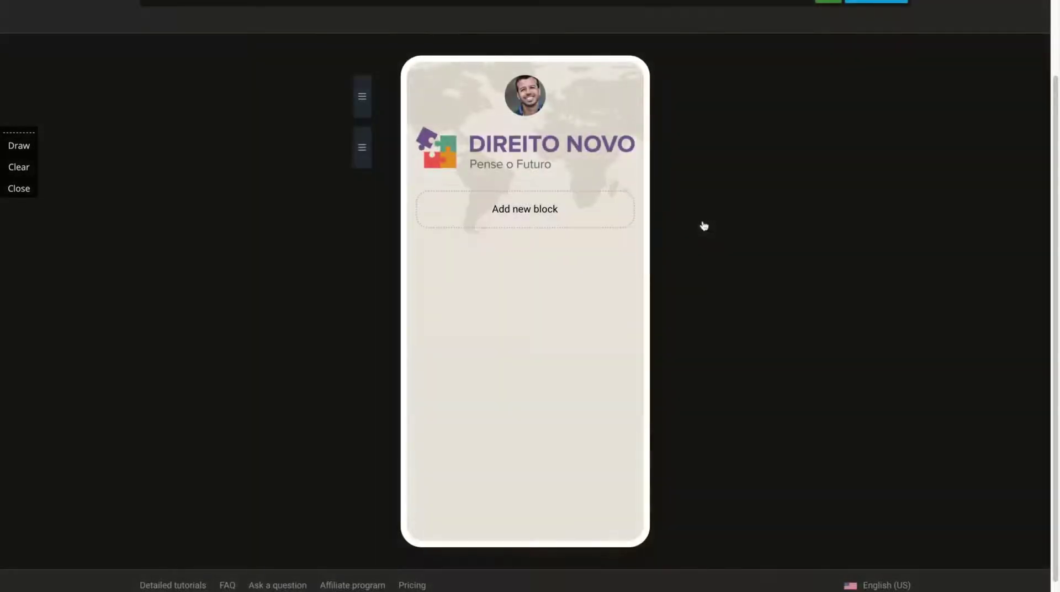
Try the FAQ block editor, close it unsaved, and reopen the block-type list.
{"action": "left_click", "coordinate": [489, 214]}
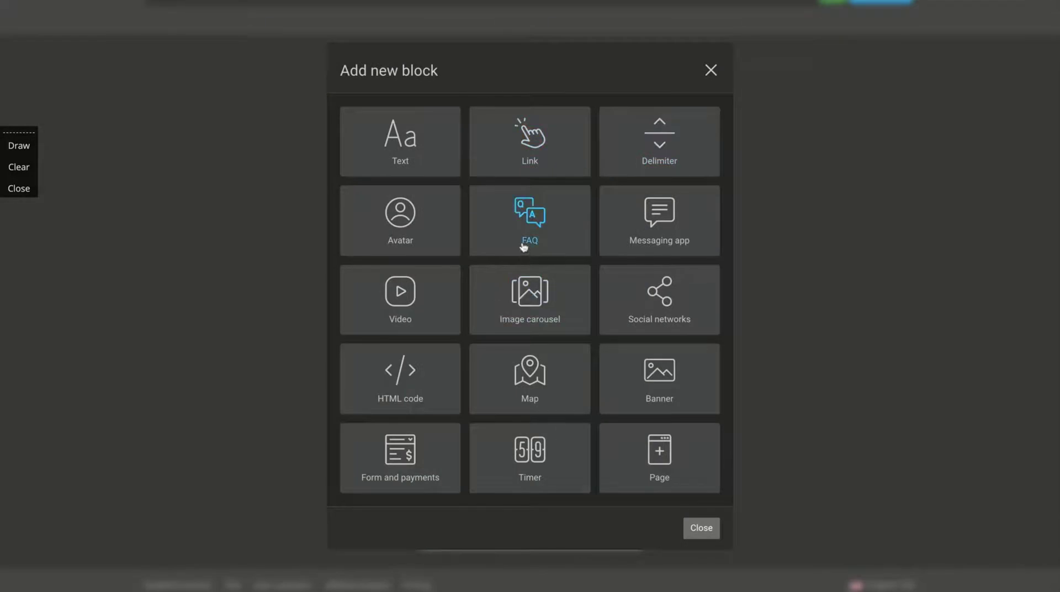
{"action": "left_click", "coordinate": [524, 247]}
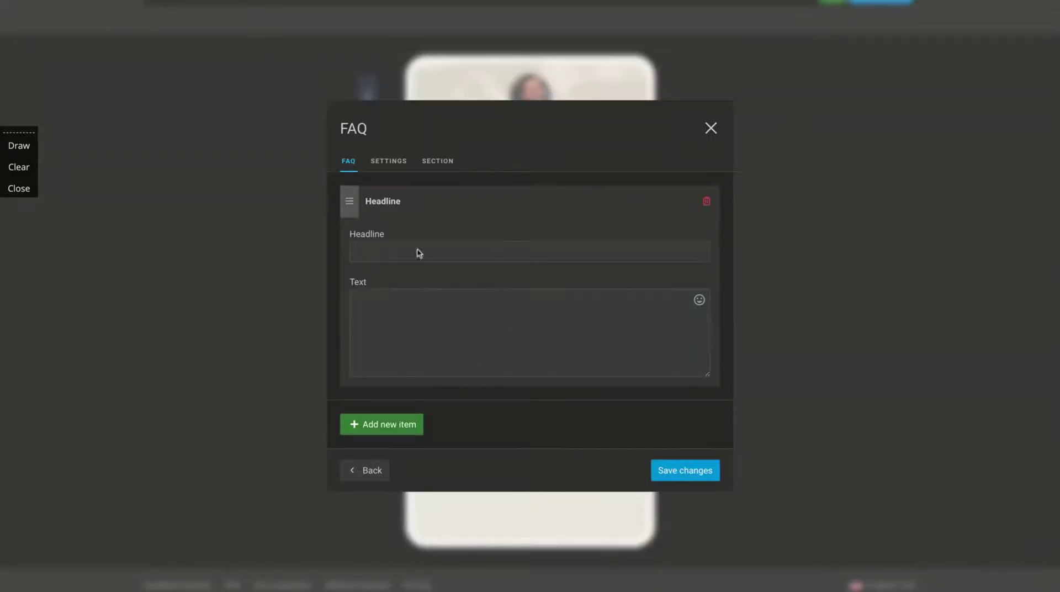
{"action": "left_click", "coordinate": [712, 131]}
{"action": "left_click", "coordinate": [510, 200]}
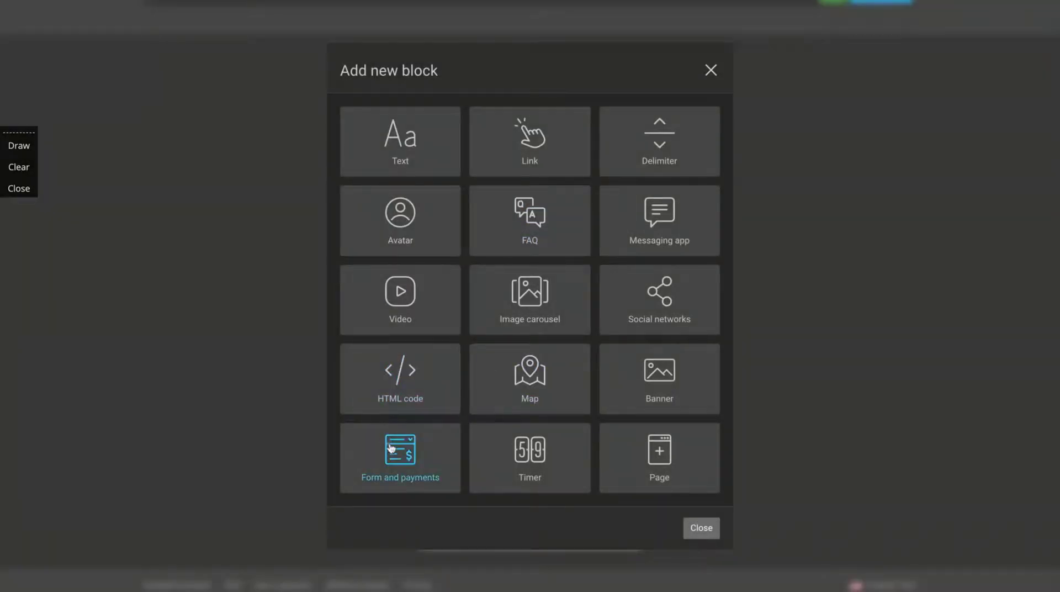
Add a Video block with the pasted YouTube link, autoplay on computer on and controls hidden.
{"action": "left_click", "coordinate": [384, 321]}
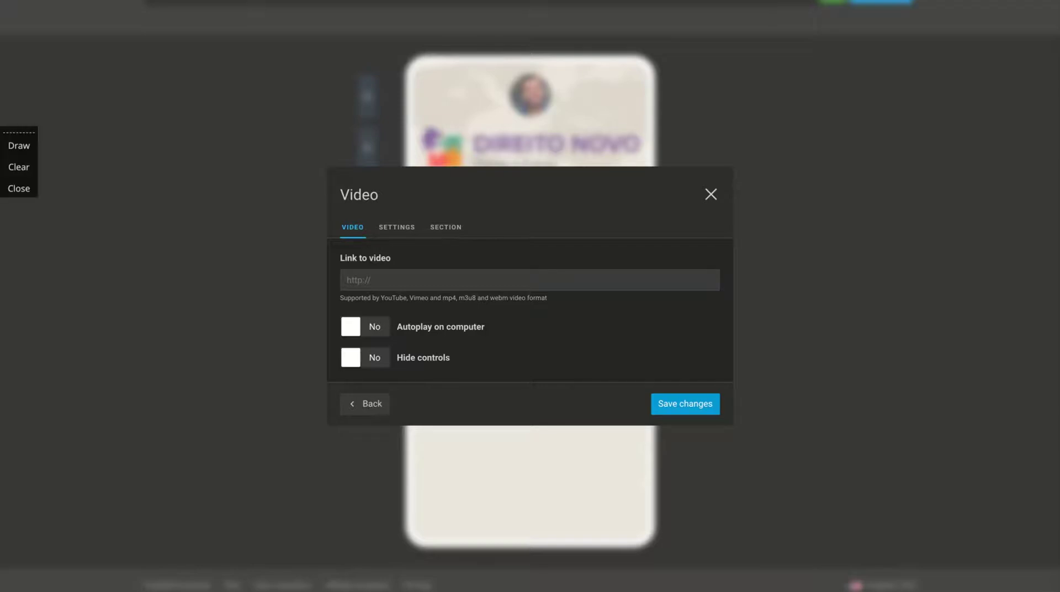
{"action": "left_click", "coordinate": [466, 283]}
{"action": "type", "text": "https://www.youtube.com/watch?v=Dm9Zf1WYQ_A"}
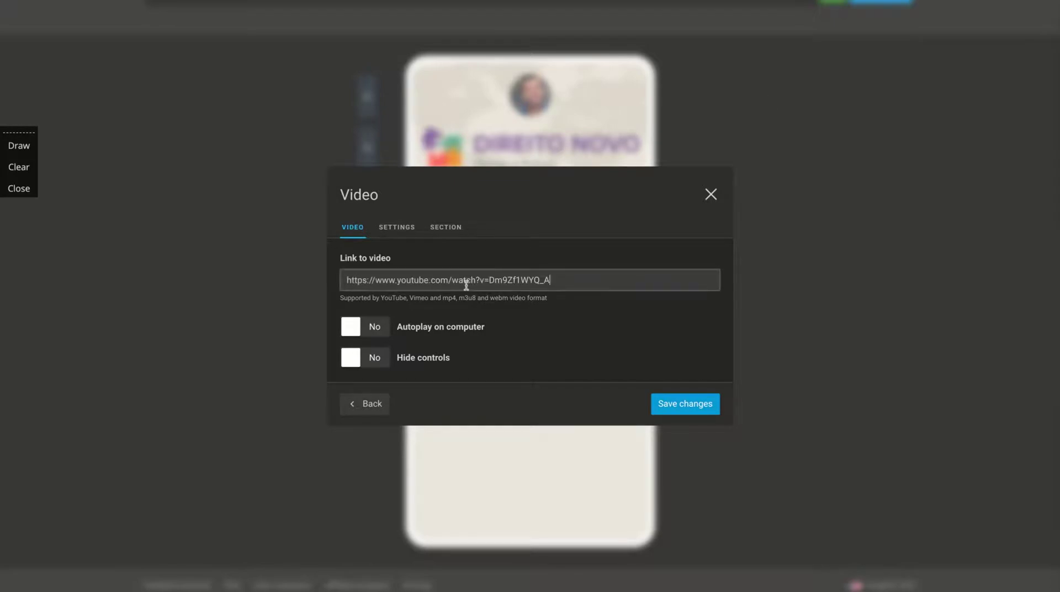
{"action": "left_click", "coordinate": [370, 332]}
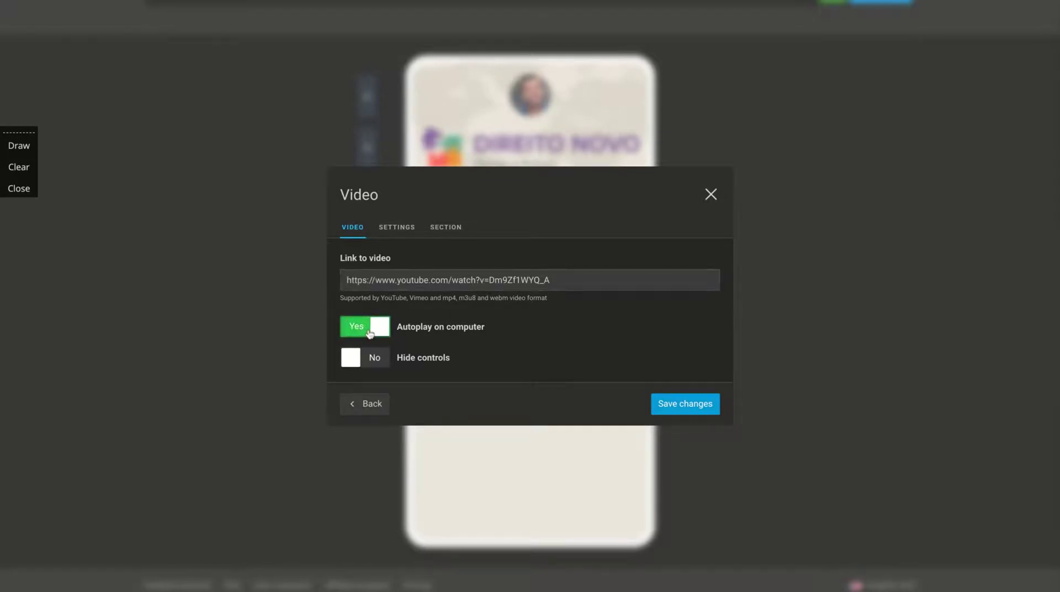
{"action": "left_click", "coordinate": [369, 331]}
{"action": "left_click", "coordinate": [360, 363]}
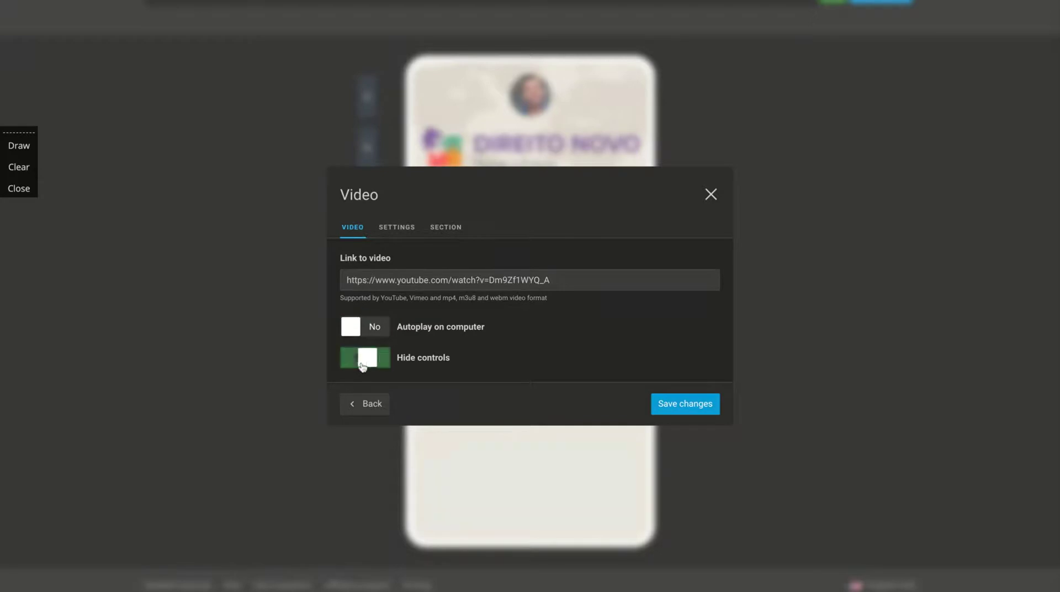
{"action": "left_click", "coordinate": [362, 338]}
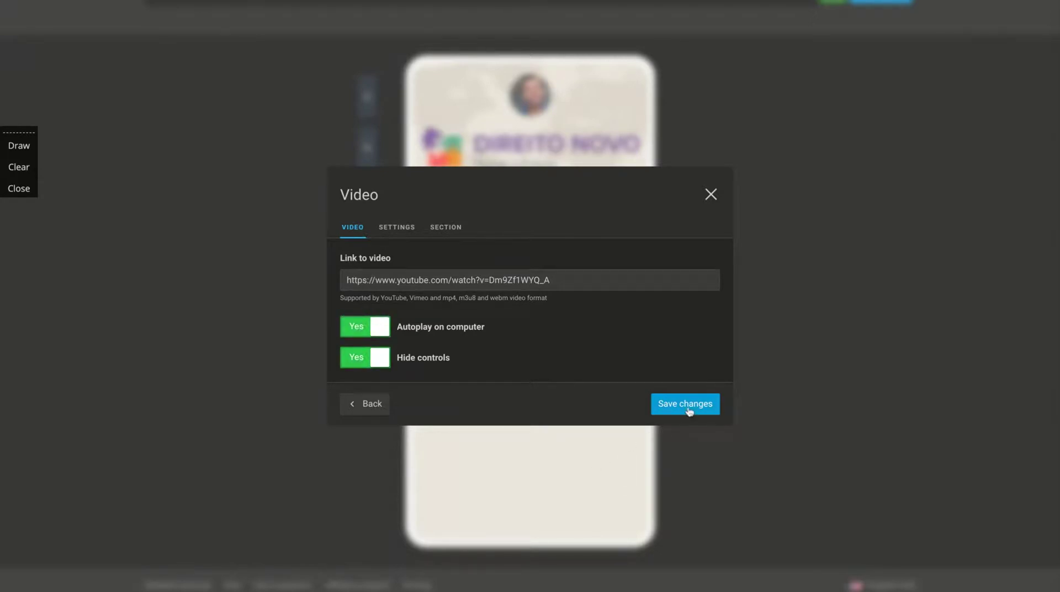
Save the new YouTube video block and briefly check its settings on the page.
{"action": "left_click", "coordinate": [688, 409]}
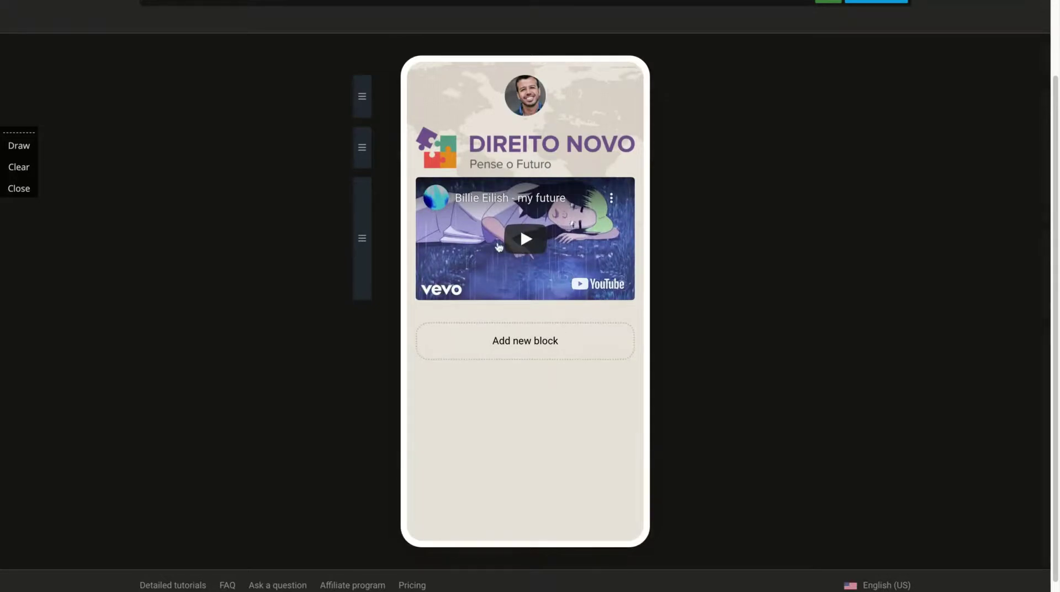
{"action": "left_click", "coordinate": [525, 241]}
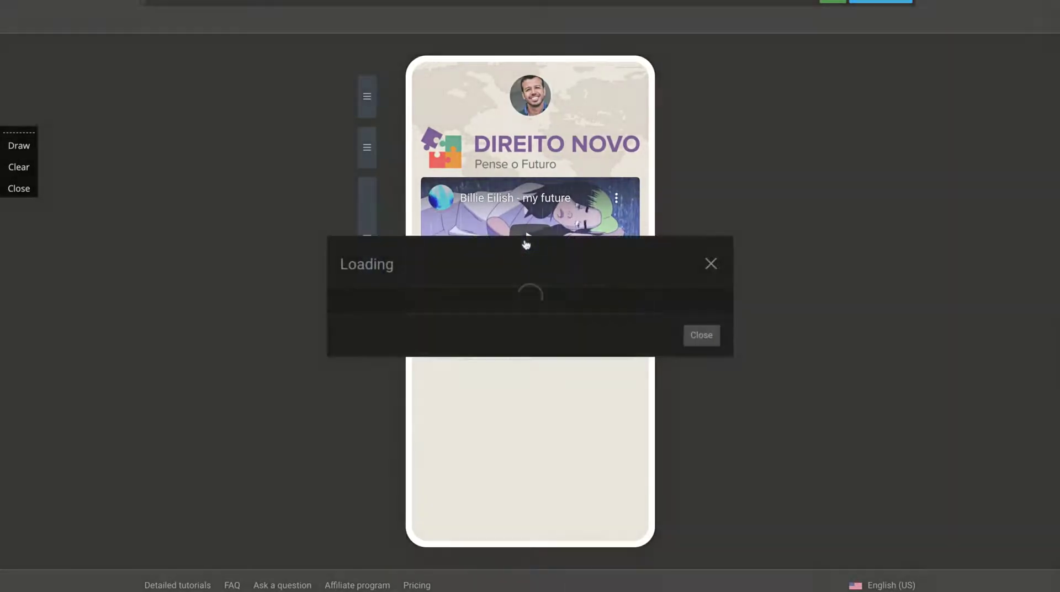
{"action": "left_click", "coordinate": [709, 196]}
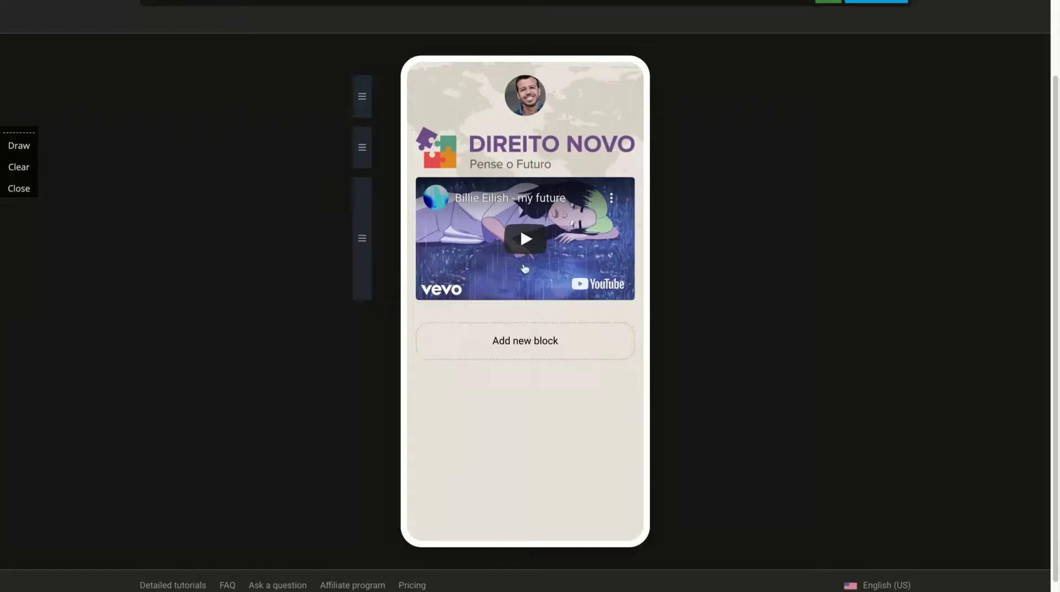
Reopen the video block's settings and bring up its Action options for deleting the block.
{"action": "left_click", "coordinate": [632, 200]}
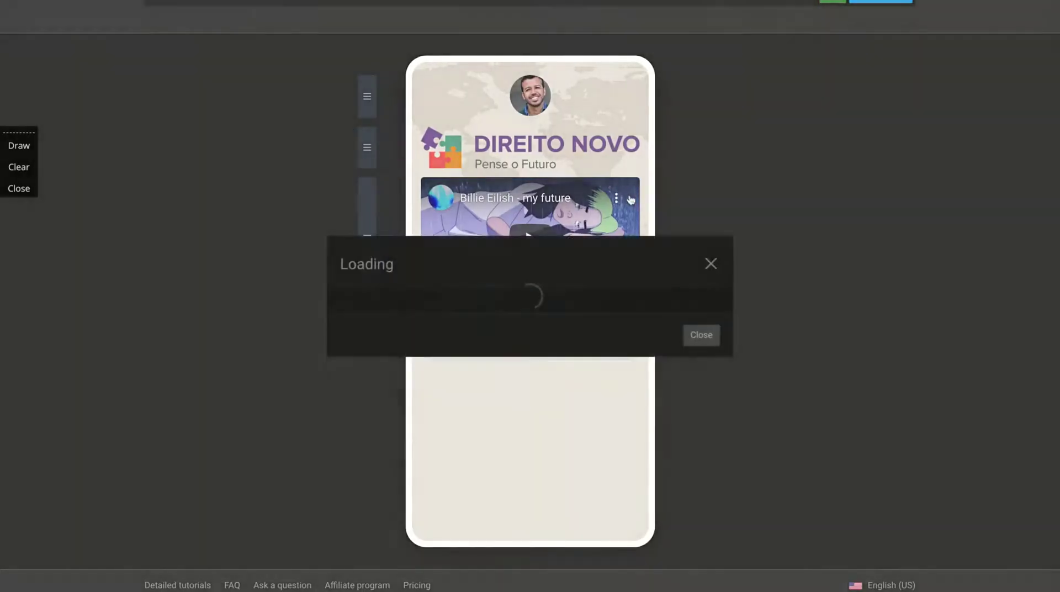
{"action": "left_click", "coordinate": [708, 197]}
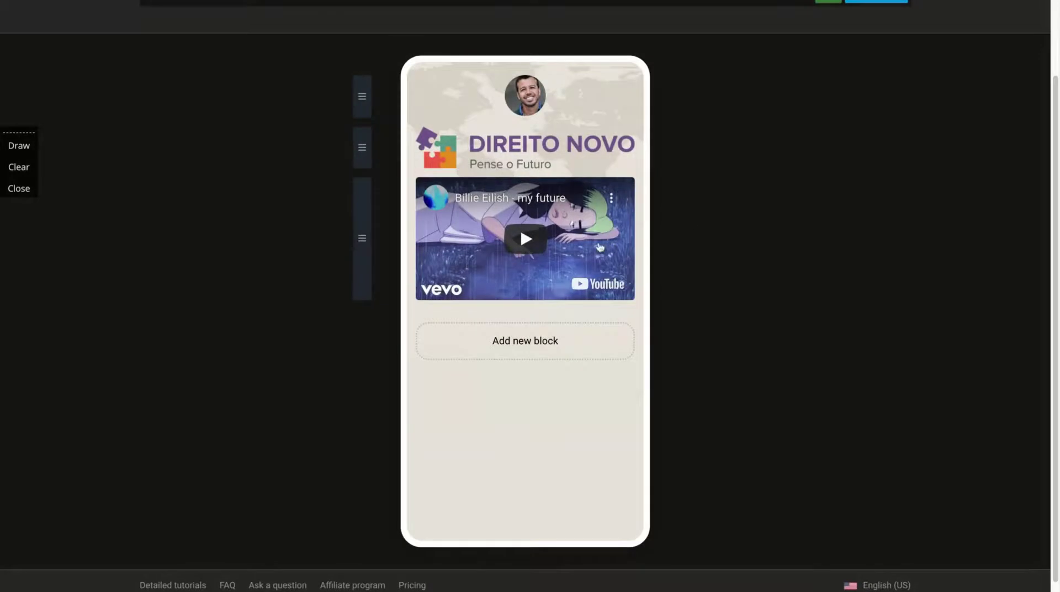
{"action": "left_click", "coordinate": [612, 202]}
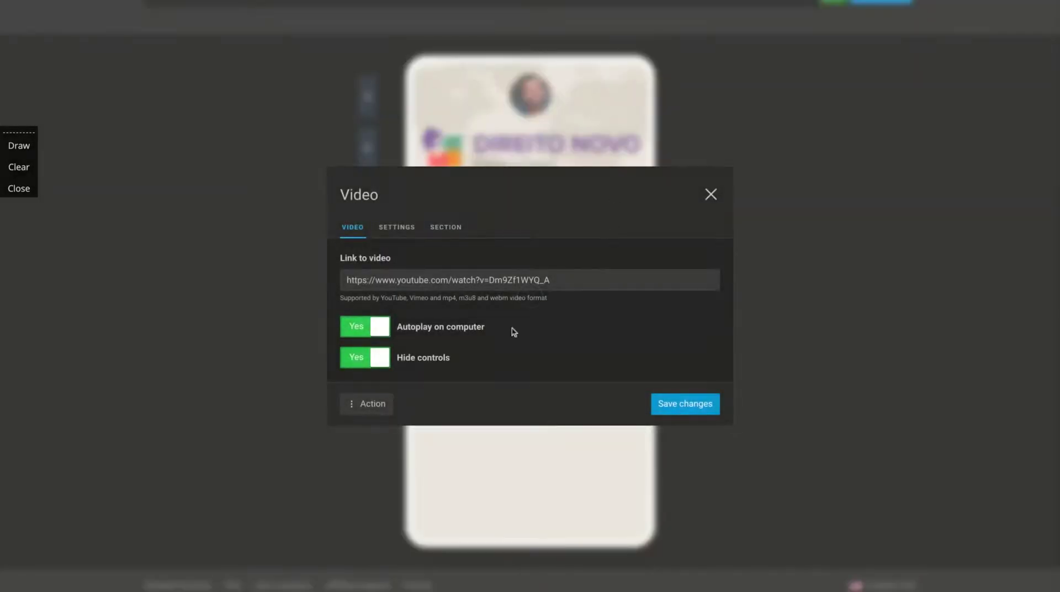
{"action": "left_click", "coordinate": [350, 413]}
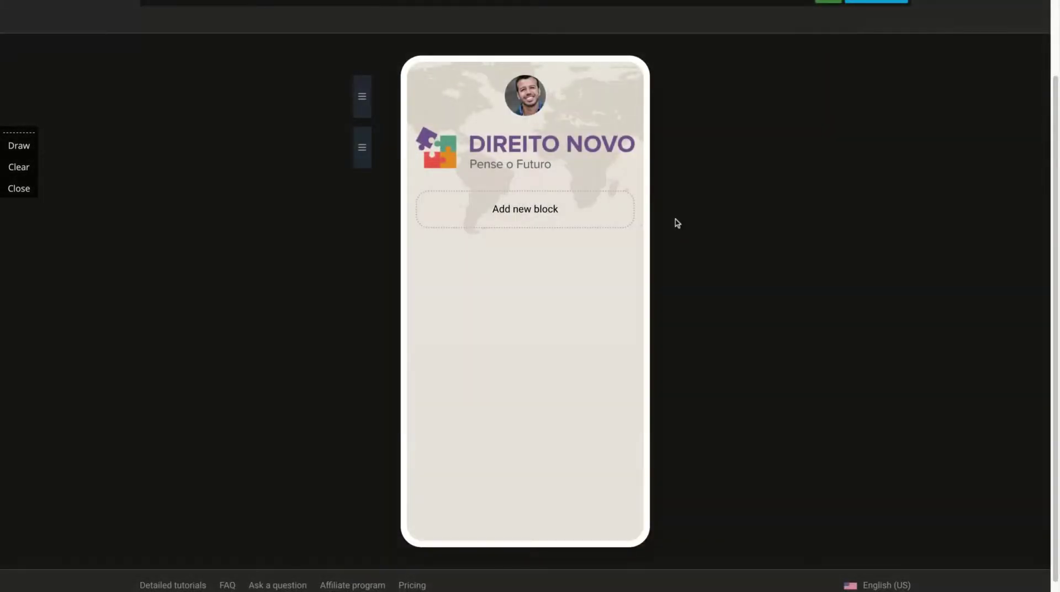
{"action": "left_click", "coordinate": [527, 221]}
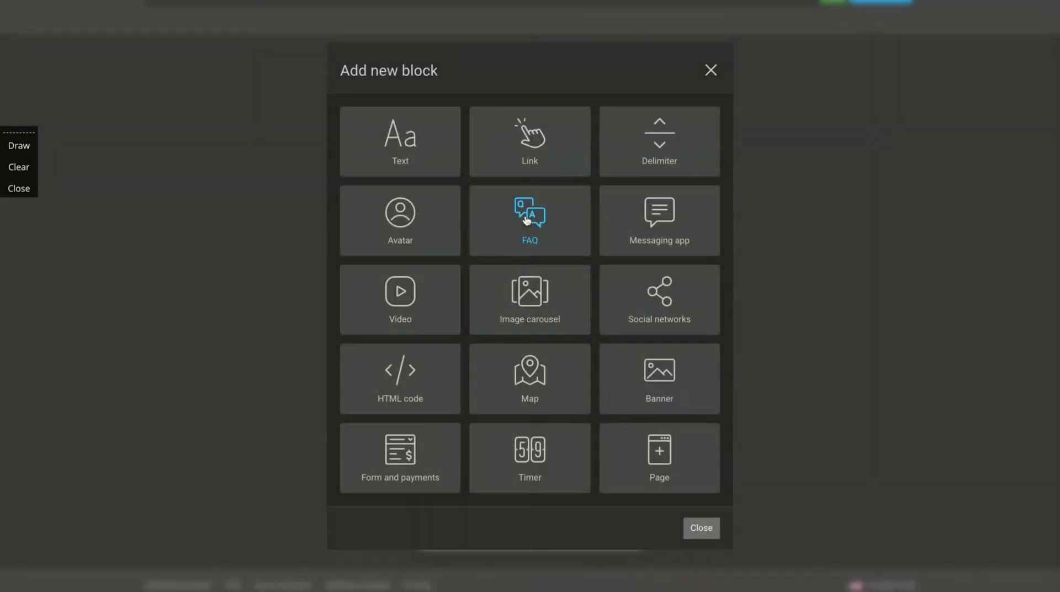
{"action": "left_click", "coordinate": [514, 458]}
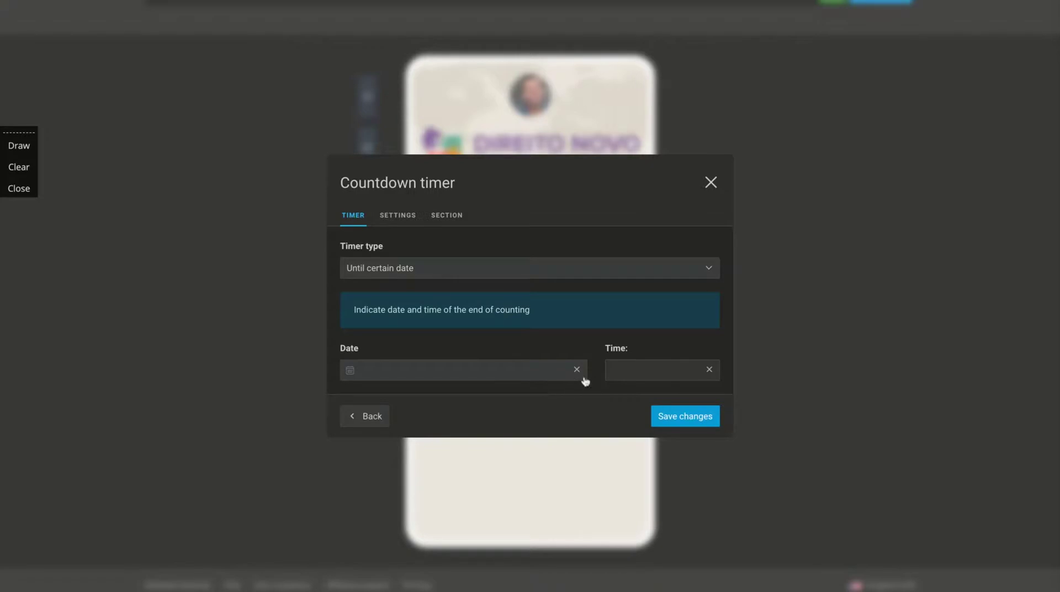
{"action": "left_click", "coordinate": [638, 373]}
{"action": "left_click", "coordinate": [745, 421]}
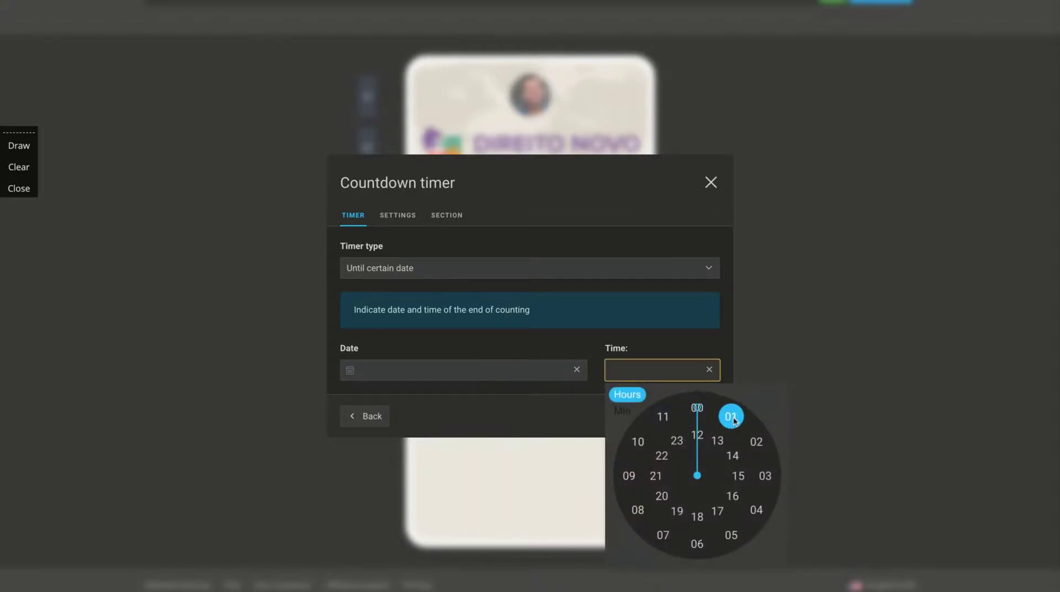
{"action": "left_click", "coordinate": [581, 374]}
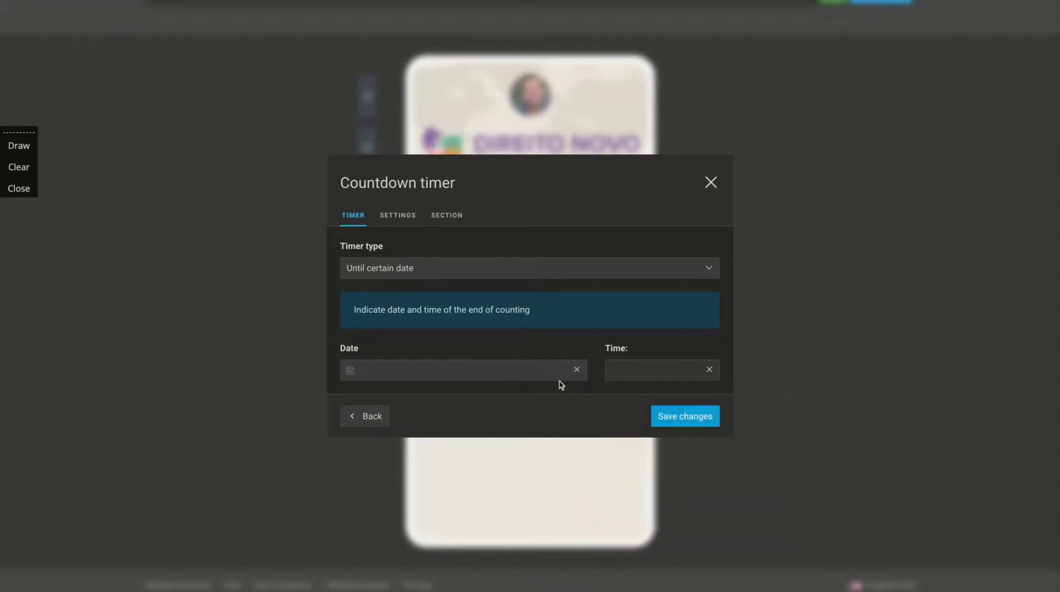
{"action": "left_click", "coordinate": [552, 374]}
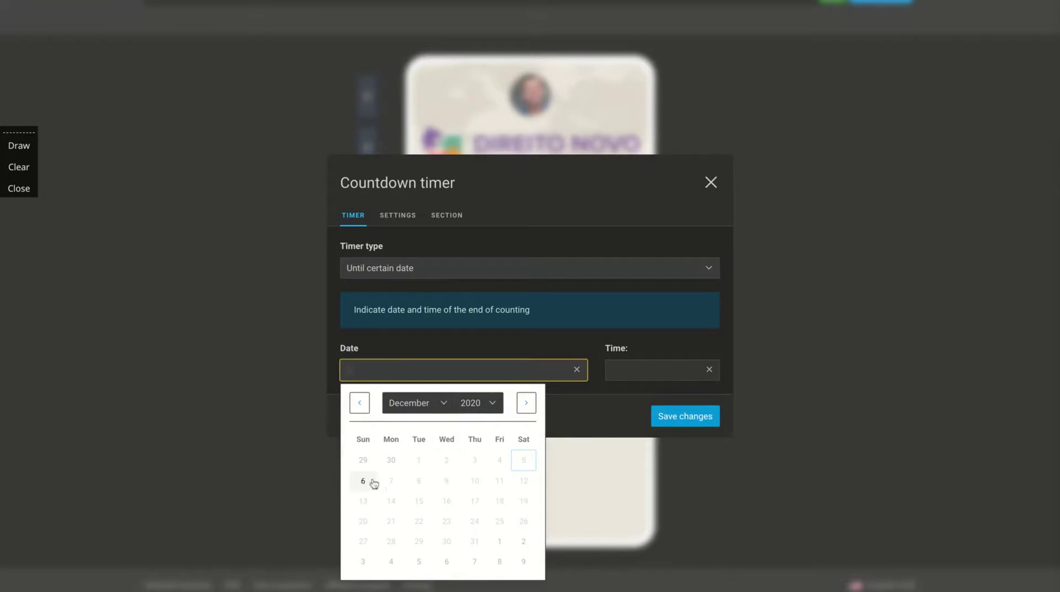
{"action": "left_click", "coordinate": [365, 482]}
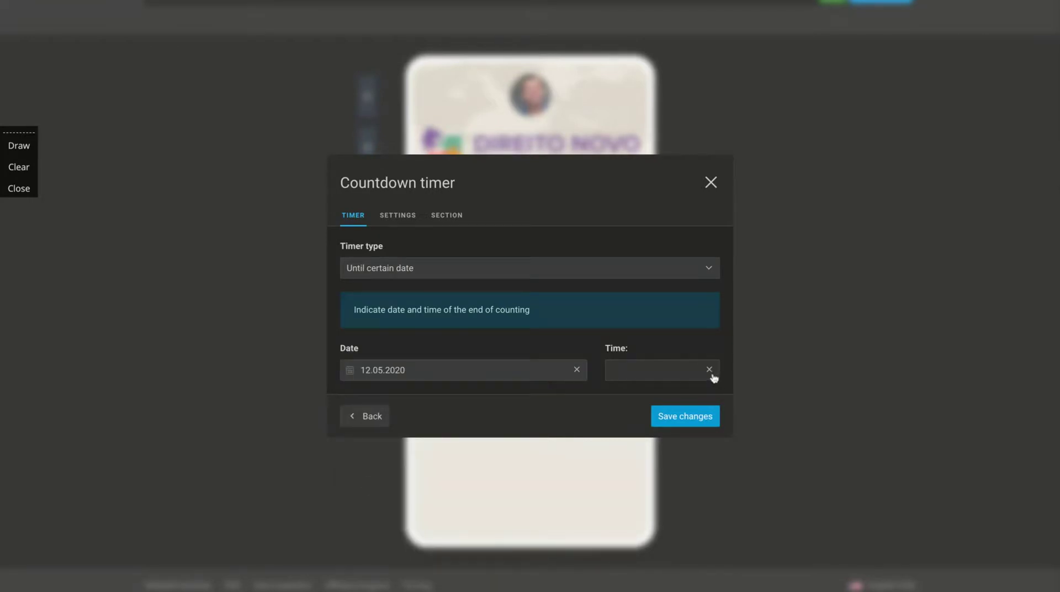
{"action": "left_click", "coordinate": [695, 372]}
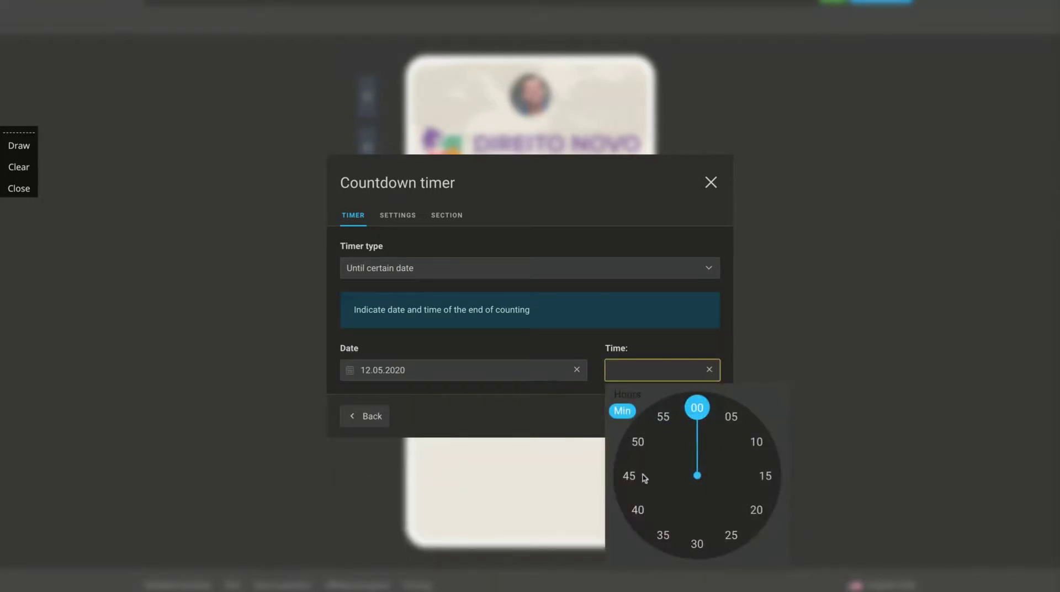
{"action": "left_click", "coordinate": [638, 508]}
{"action": "left_click", "coordinate": [628, 394]}
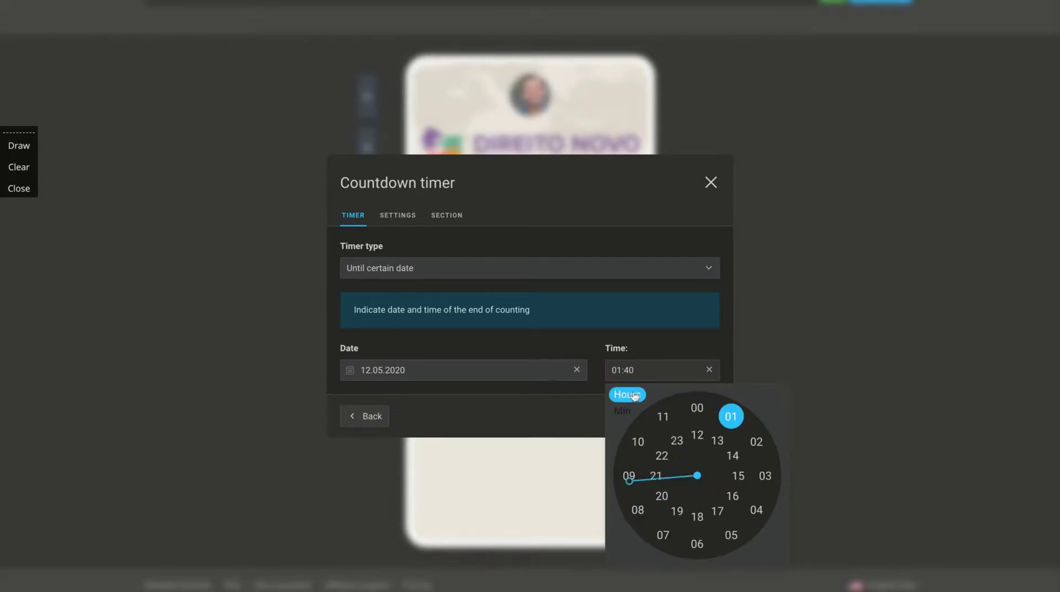
{"action": "left_click", "coordinate": [663, 415]}
{"action": "left_click", "coordinate": [598, 353]}
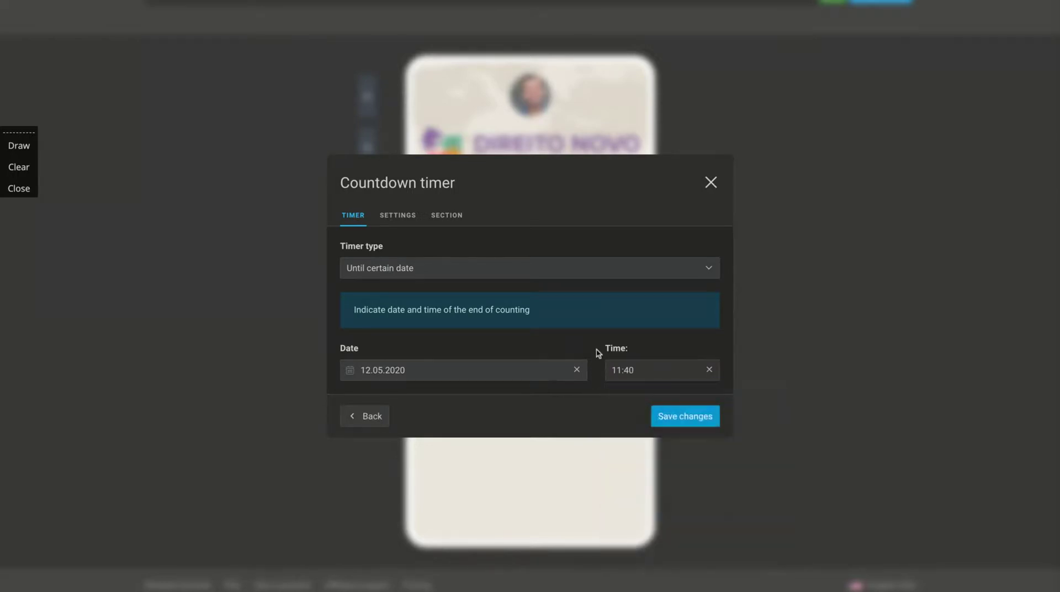
{"action": "left_click", "coordinate": [671, 421]}
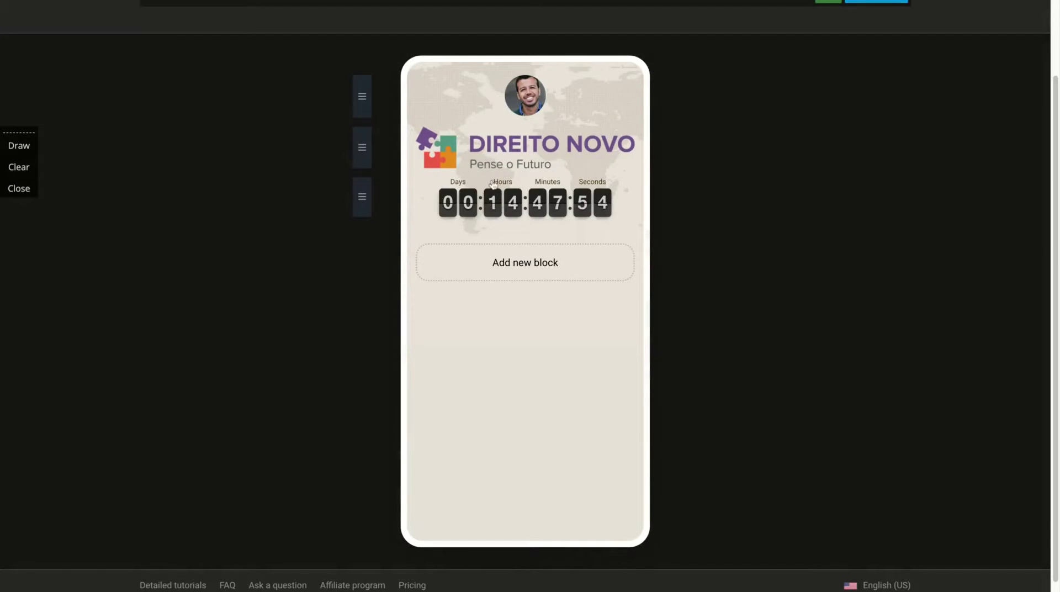
{"action": "left_click", "coordinate": [518, 206]}
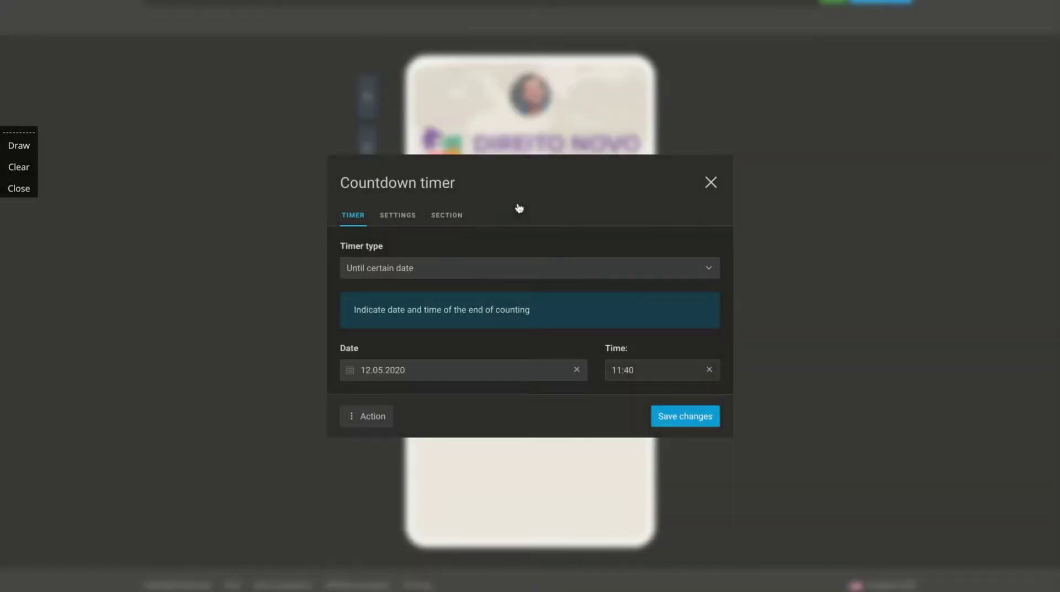
{"action": "left_click", "coordinate": [352, 420]}
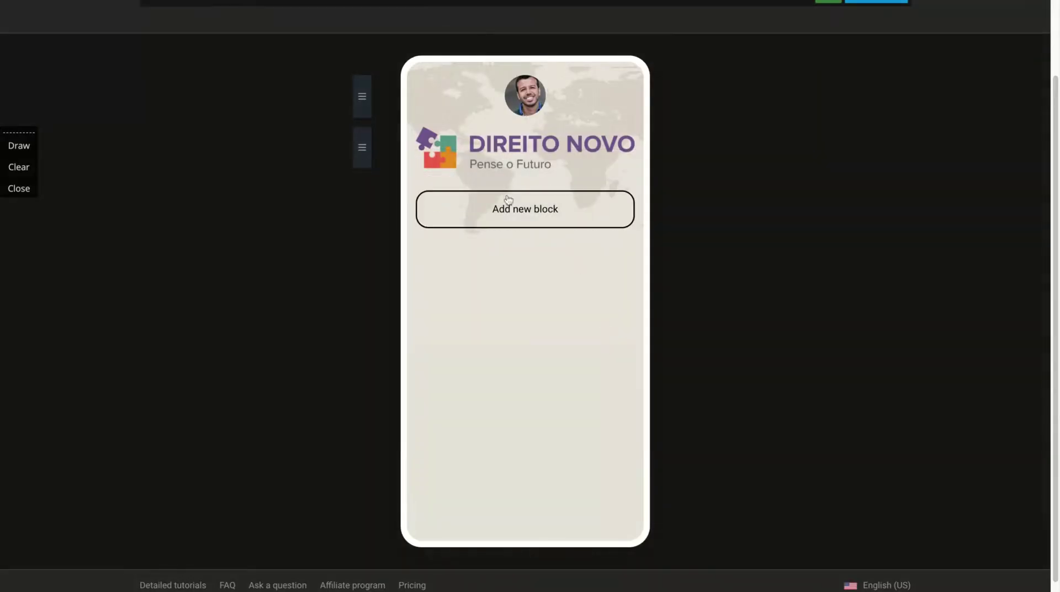
Browse the new block types, previewing Form and payments without adding it, then reopen the chooser.
{"action": "left_click", "coordinate": [509, 201]}
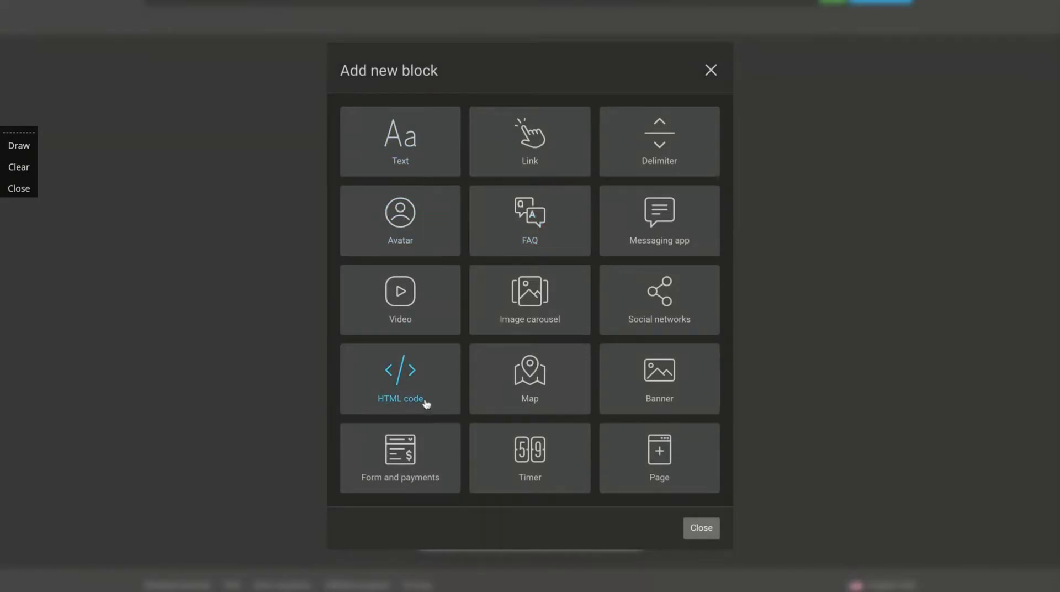
{"action": "left_click", "coordinate": [406, 470]}
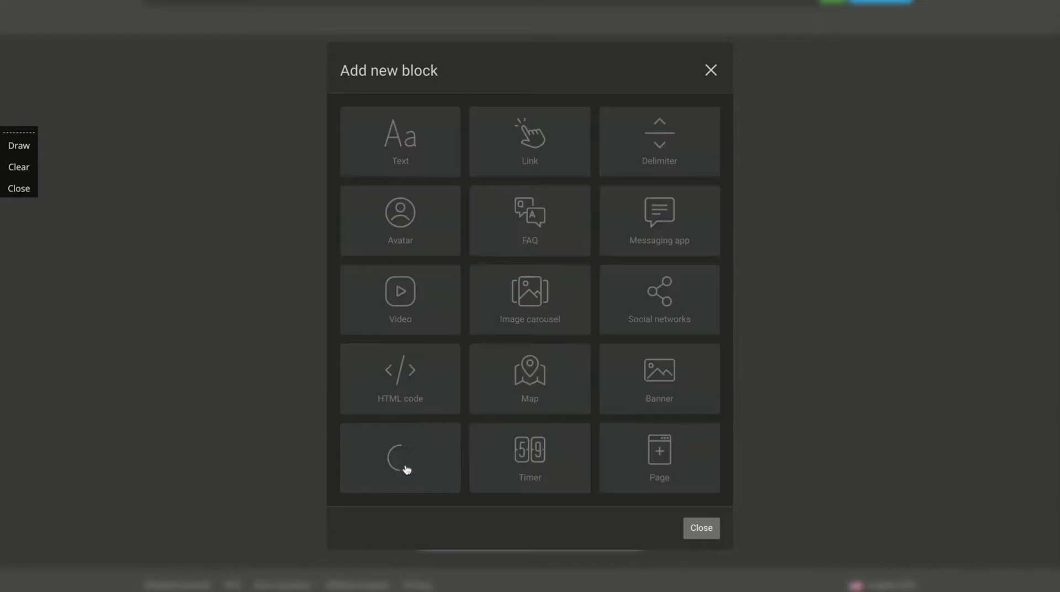
{"action": "left_click", "coordinate": [710, 196]}
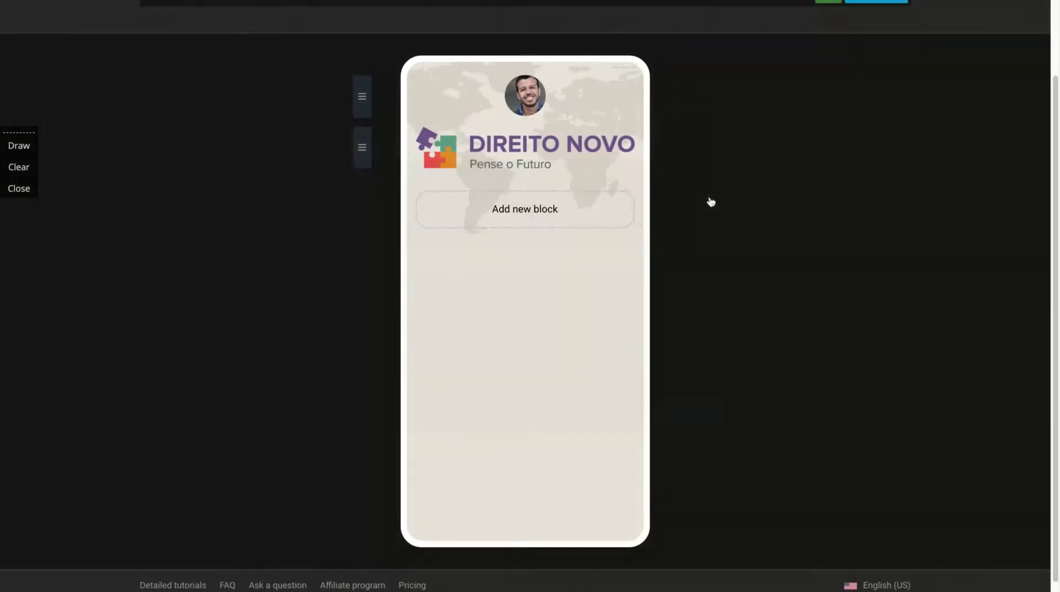
{"action": "left_click", "coordinate": [546, 210]}
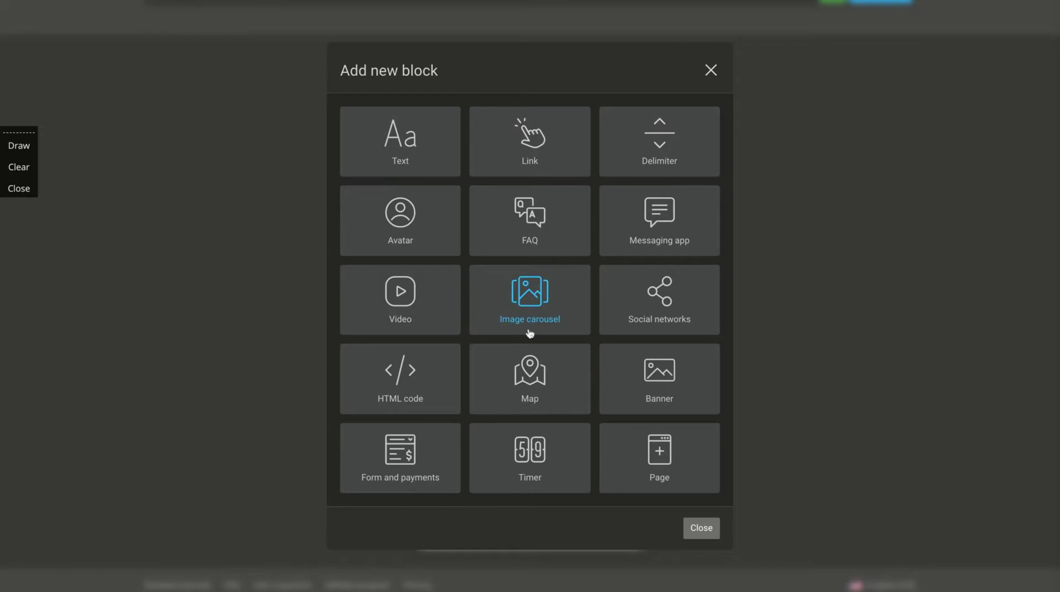
Add a Social networks Facebook link with the owner's profile URL and link text 'Facebook', and save it.
{"action": "left_click", "coordinate": [635, 326]}
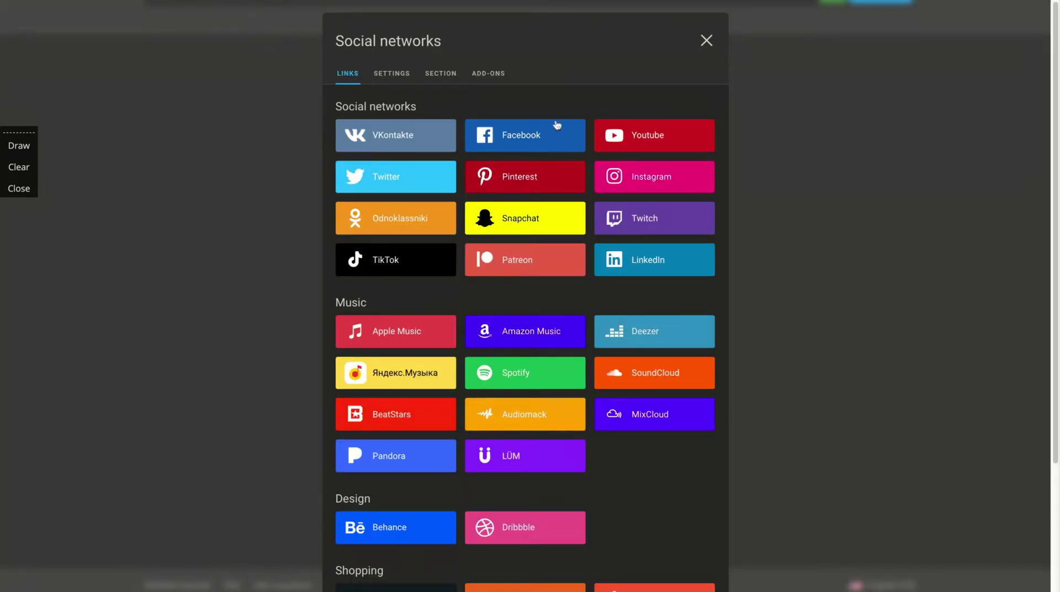
{"action": "left_click", "coordinate": [539, 135]}
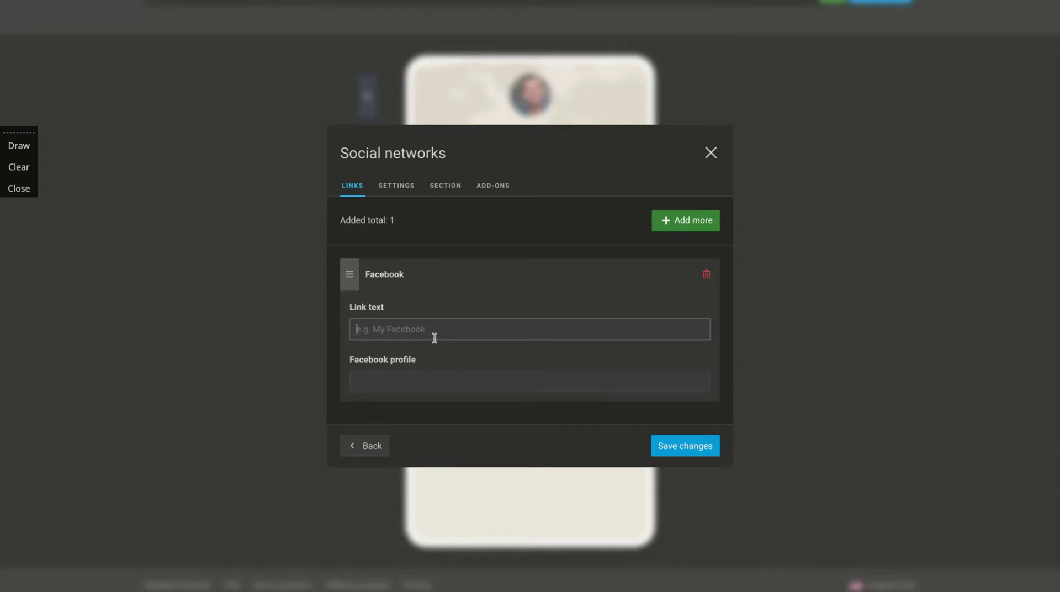
{"action": "type", "text": "https"}
{"action": "type", "text": "://lacebook.com/"}
{"action": "type", "text": "igornomundo"}
{"action": "triple_click", "coordinate": [511, 330]}
{"action": "key", "text": "ctrl+c"}
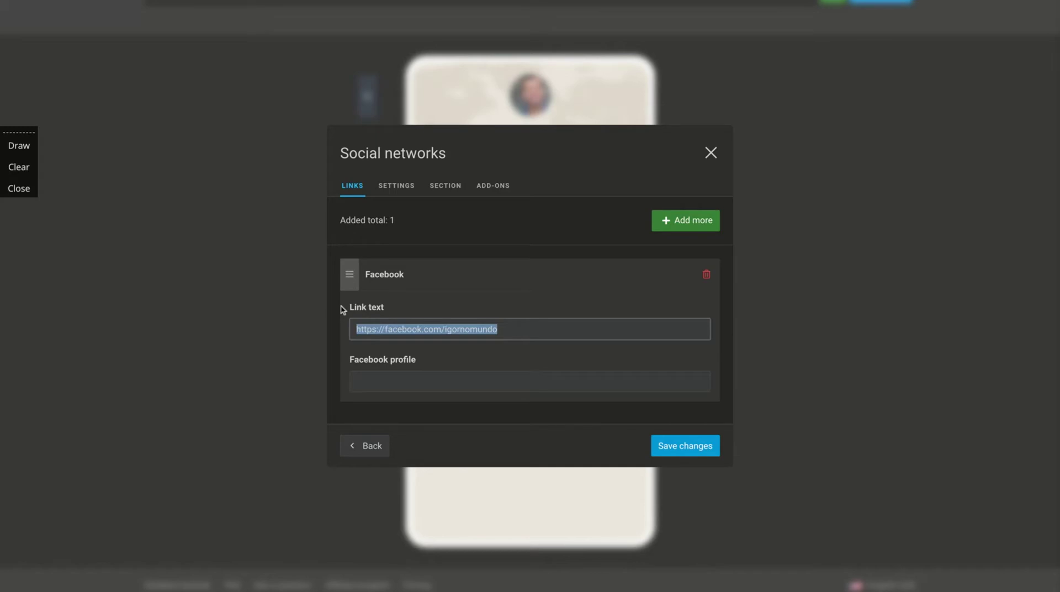
{"action": "left_click", "coordinate": [398, 371]}
{"action": "key", "text": "ctrl+v"}
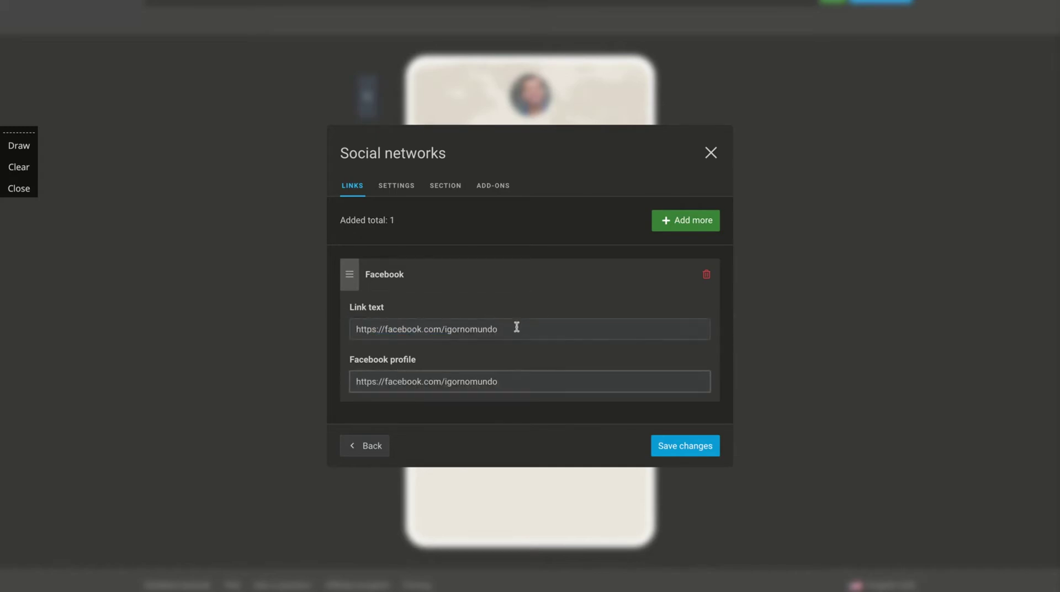
{"action": "triple_click", "coordinate": [517, 327]}
{"action": "type", "text": "Facebook"}
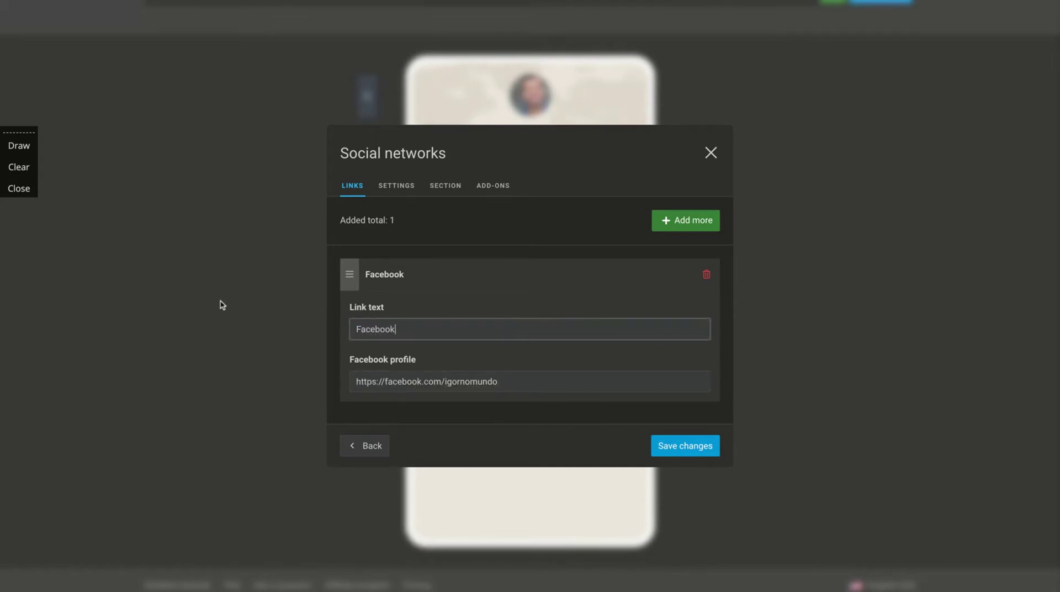
{"action": "left_click", "coordinate": [696, 450]}
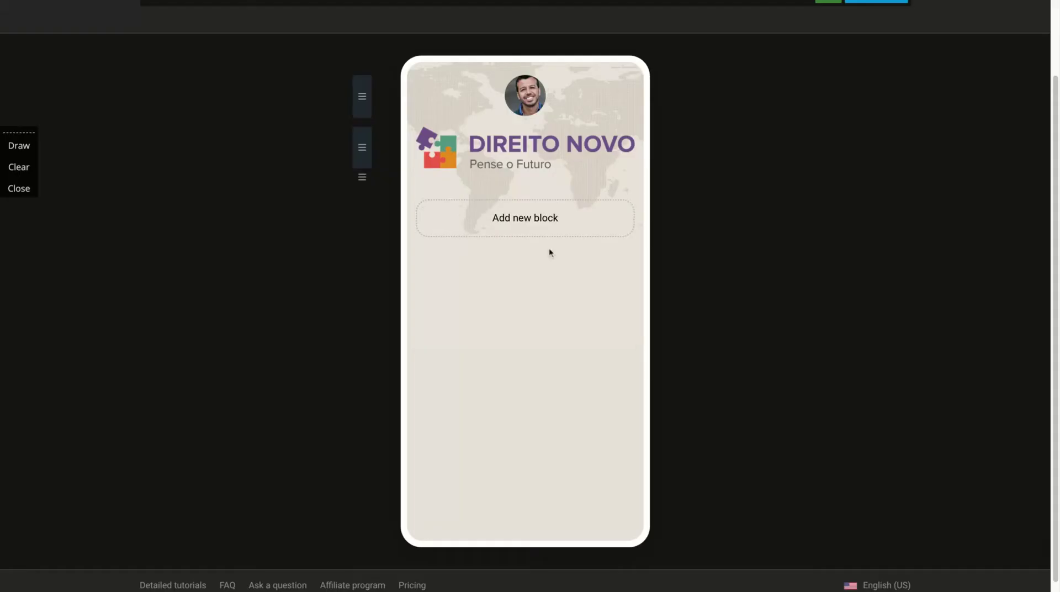
{"action": "left_click", "coordinate": [509, 219]}
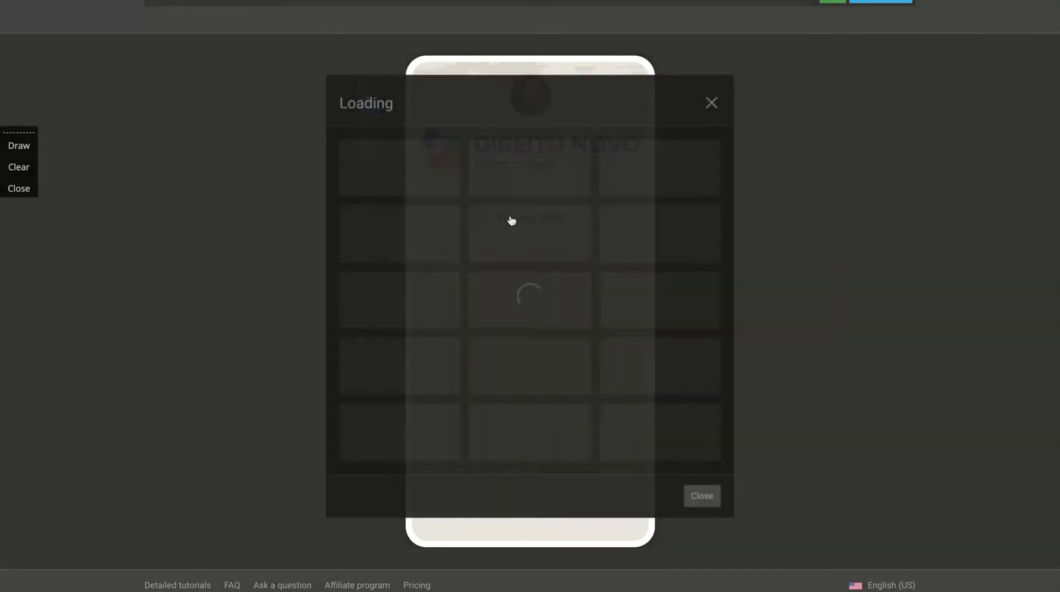
{"action": "left_click", "coordinate": [711, 70]}
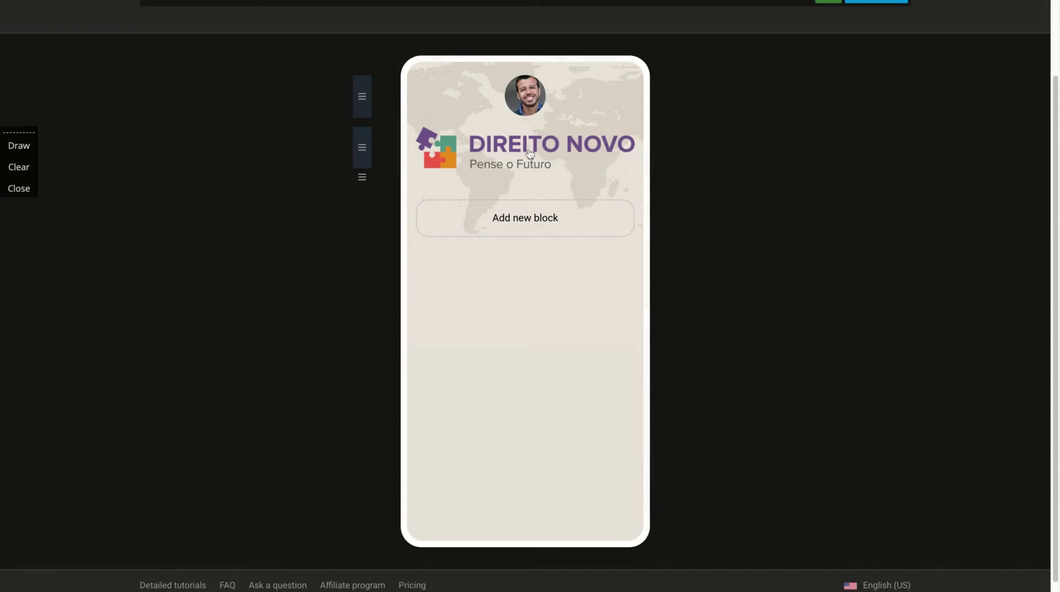
{"action": "scroll", "coordinate": [529, 153], "scroll_direction": "up", "scroll_amount": 2}
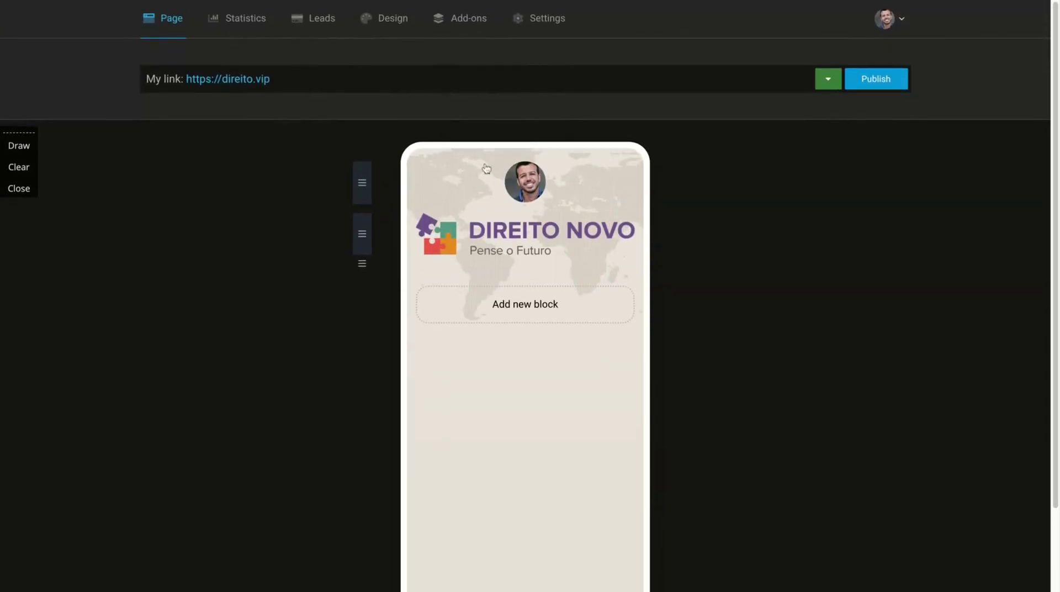